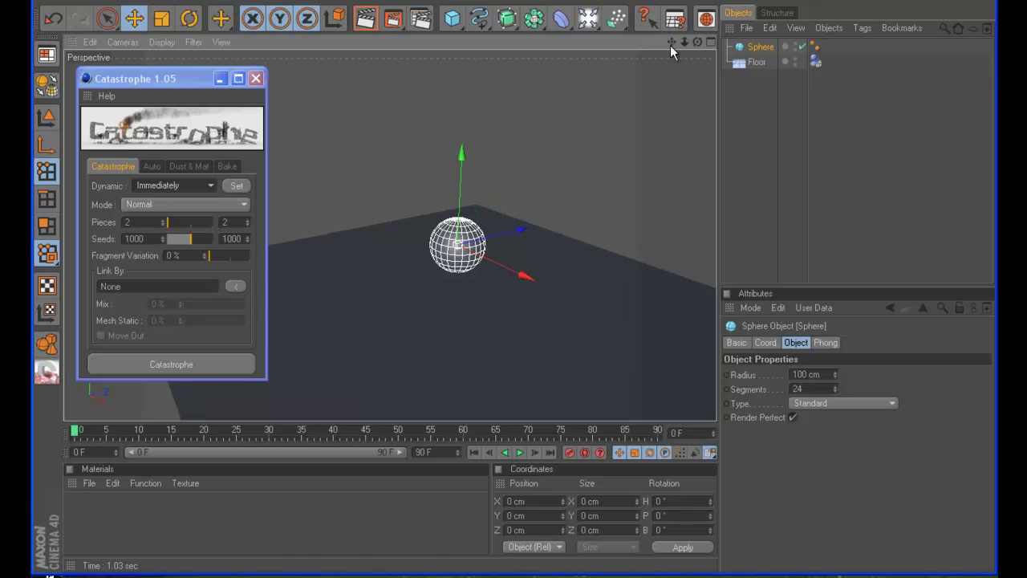
Step: Raise the sphere and fracture it with Catastrophe, and add a second sphere at the origin and fracture it as well
{"action": "left_click_drag", "start_coordinate": [471, 191], "coordinate": [474, 229]}
{"action": "left_click", "coordinate": [182, 368]}
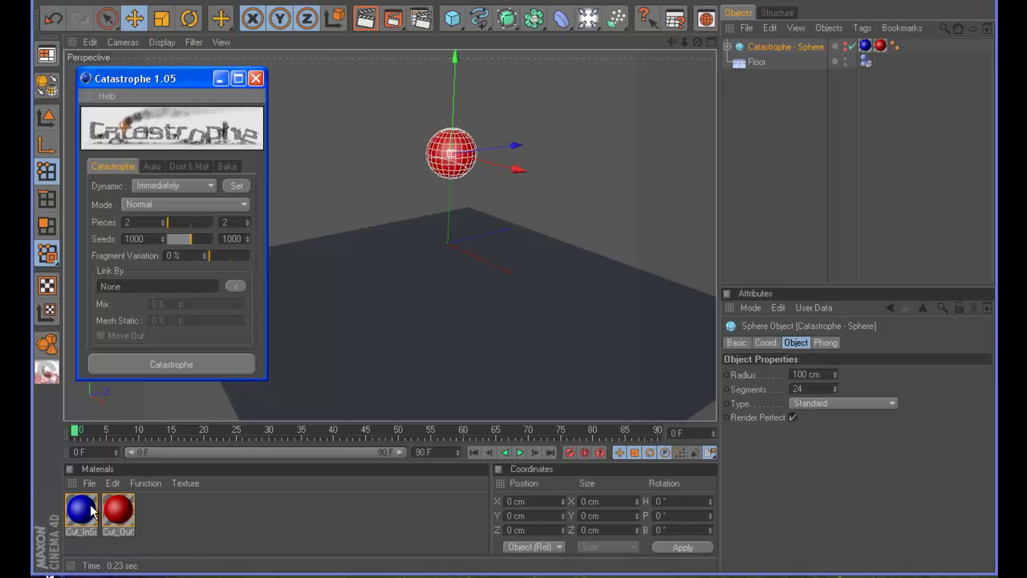
{"action": "left_click_drag", "start_coordinate": [452, 17], "coordinate": [563, 43]}
{"action": "left_click", "coordinate": [562, 40]}
{"action": "left_click", "coordinate": [184, 364]}
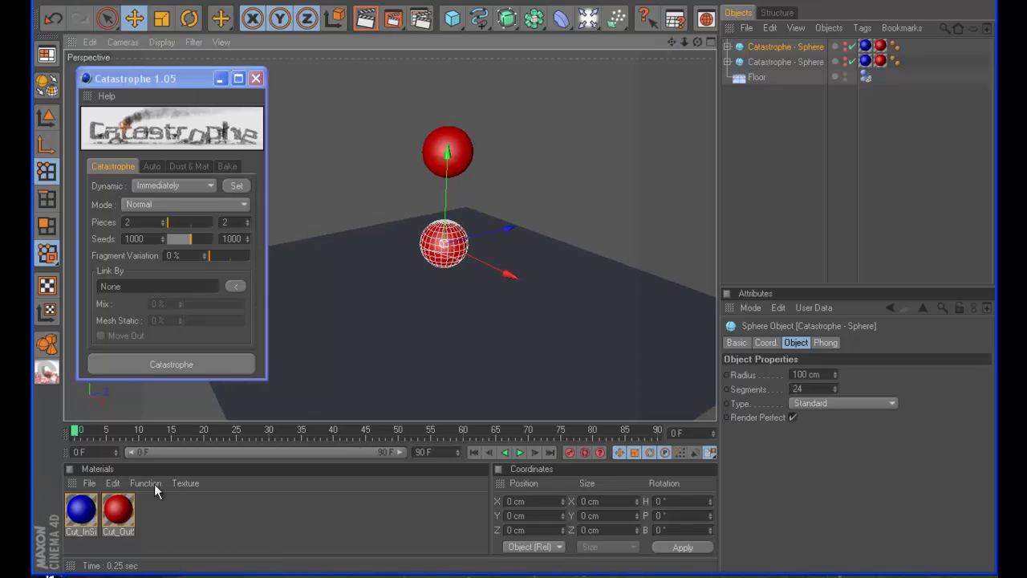
Step: Add a third sphere, move it along the X axis away from the other two and fracture it with Catastrophe
{"action": "left_click", "coordinate": [453, 18]}
{"action": "left_click", "coordinate": [552, 36]}
{"action": "left_click_drag", "start_coordinate": [487, 280], "coordinate": [517, 304]}
{"action": "left_click", "coordinate": [155, 365]}
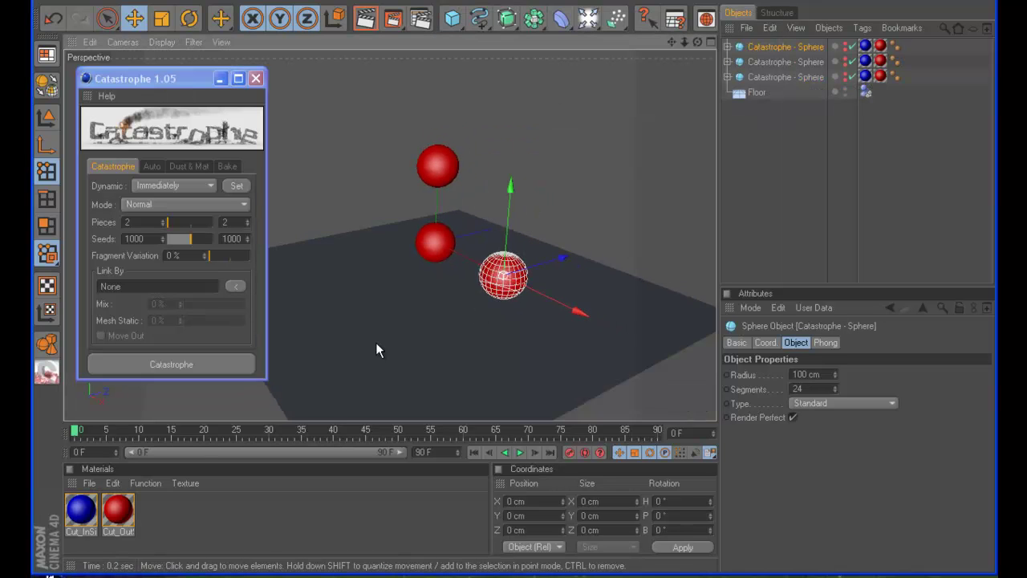
Step: Recolour the Cut_InSide material yellow with hue 55° (RGB 244, 223, 0)
{"action": "double_click", "coordinate": [81, 509]}
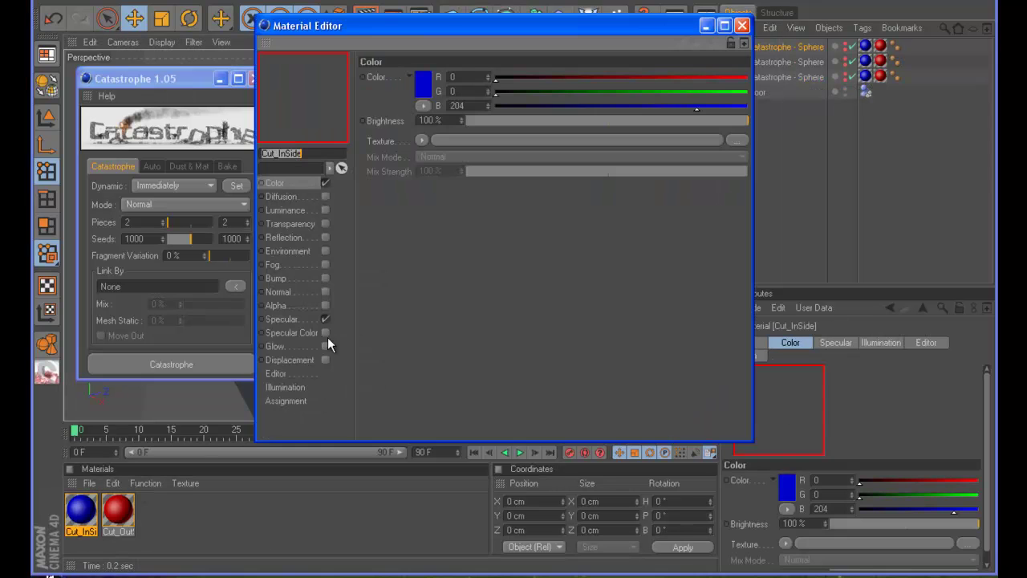
{"action": "left_click", "coordinate": [417, 84]}
{"action": "left_click", "coordinate": [396, 29]}
{"action": "left_click", "coordinate": [423, 37]}
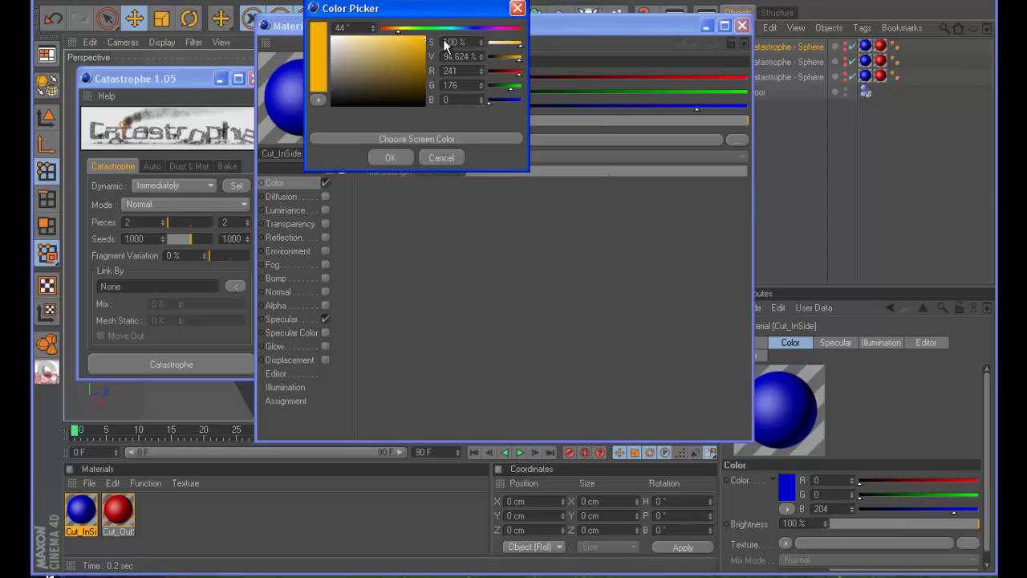
{"action": "left_click_drag", "start_coordinate": [391, 32], "coordinate": [402, 30]}
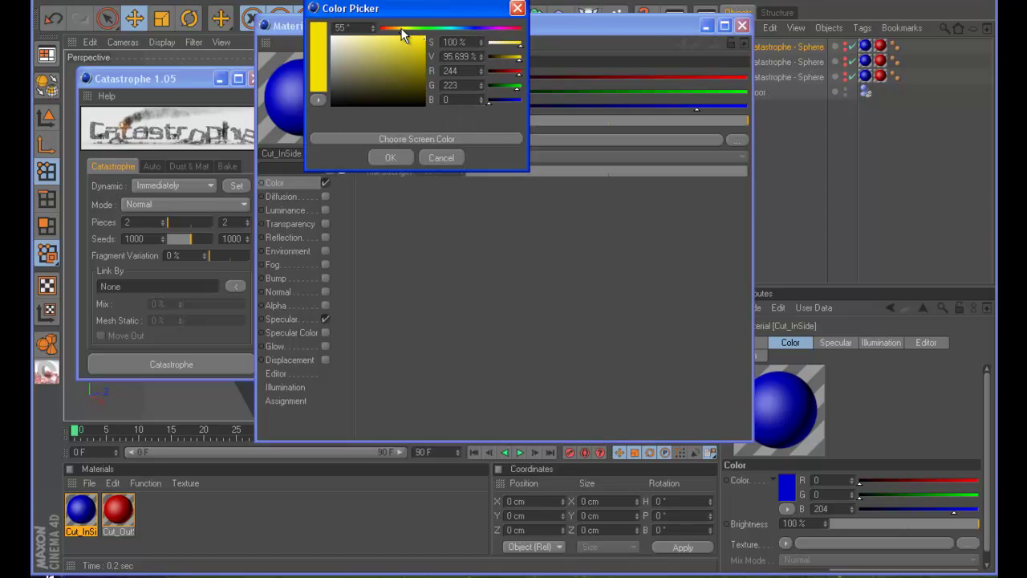
{"action": "left_click", "coordinate": [397, 157]}
Step: Recolour the Cut_OutSide material green (RGB 0, 255, 140) and close the material editor
{"action": "left_click", "coordinate": [118, 509]}
{"action": "left_click", "coordinate": [416, 83]}
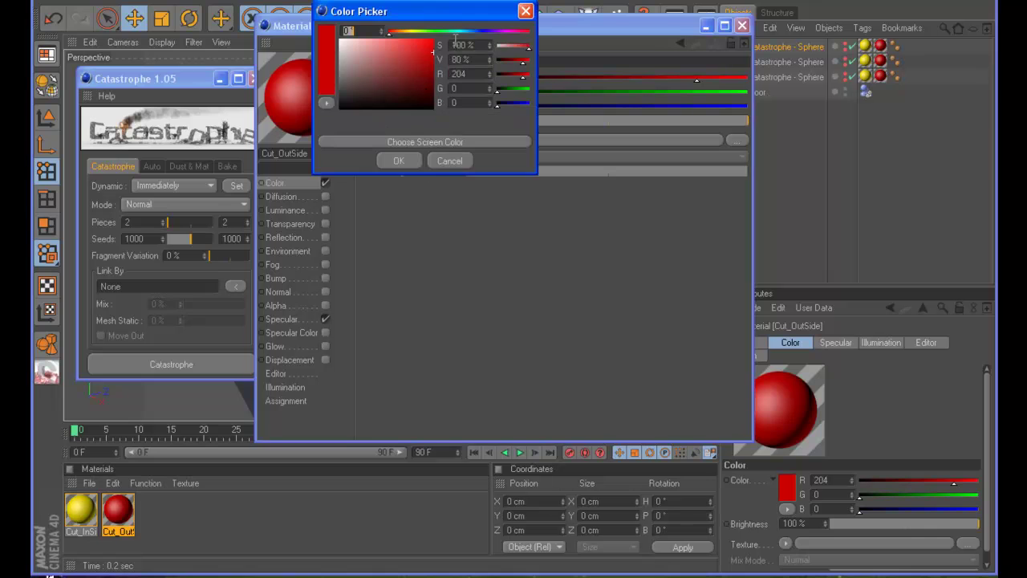
{"action": "left_click", "coordinate": [449, 30]}
{"action": "left_click", "coordinate": [411, 72]}
{"action": "left_click", "coordinate": [431, 41]}
{"action": "left_click", "coordinate": [399, 161]}
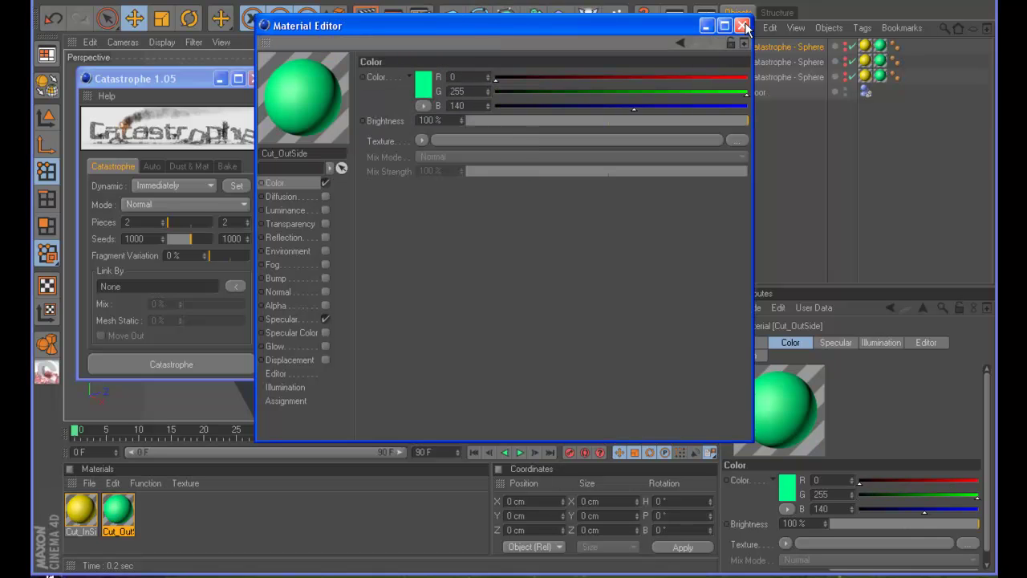
{"action": "left_click", "coordinate": [745, 26]}
Step: Add a torus, move it away from the spheres and fracture it with Catastrophe into 50 pieces
{"action": "left_click_drag", "start_coordinate": [684, 42], "coordinate": [626, 50]}
{"action": "left_click_drag", "start_coordinate": [453, 23], "coordinate": [748, 87]}
{"action": "left_click_drag", "start_coordinate": [501, 243], "coordinate": [461, 303]}
{"action": "left_click", "coordinate": [143, 223]}
{"action": "type", "text": "50"}
{"action": "left_click", "coordinate": [164, 362]}
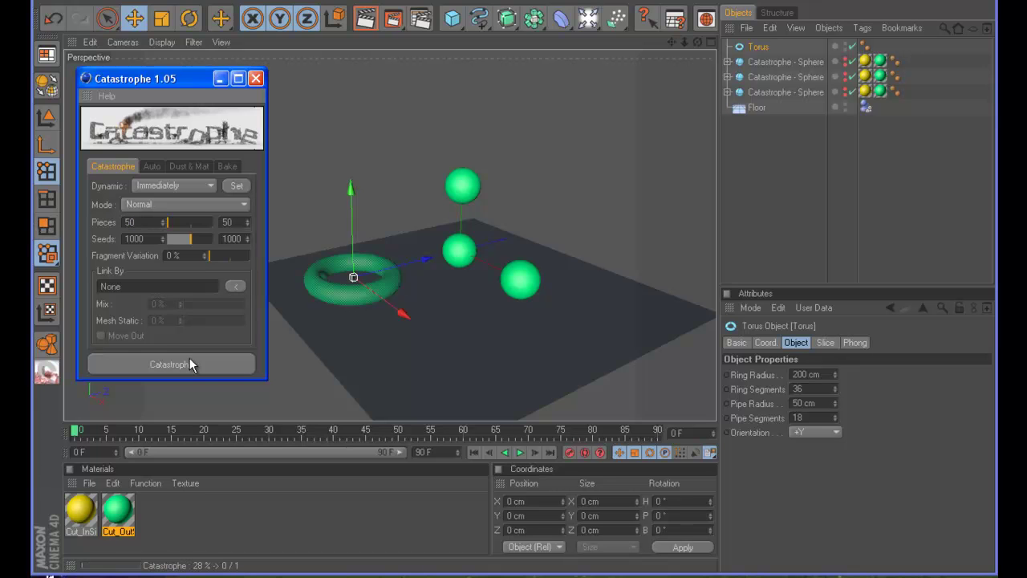
Step: Play the simulation to check how the torus and spheres break apart, and return to frame 0
{"action": "left_click_drag", "start_coordinate": [685, 43], "coordinate": [514, 298]}
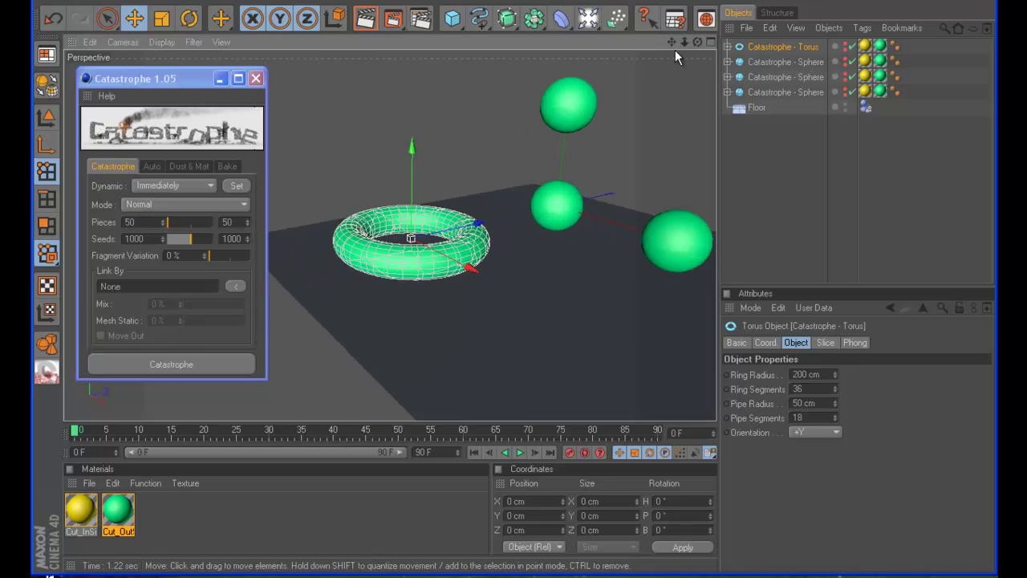
{"action": "scroll", "coordinate": [490, 278], "scroll_direction": "up", "scroll_amount": 5}
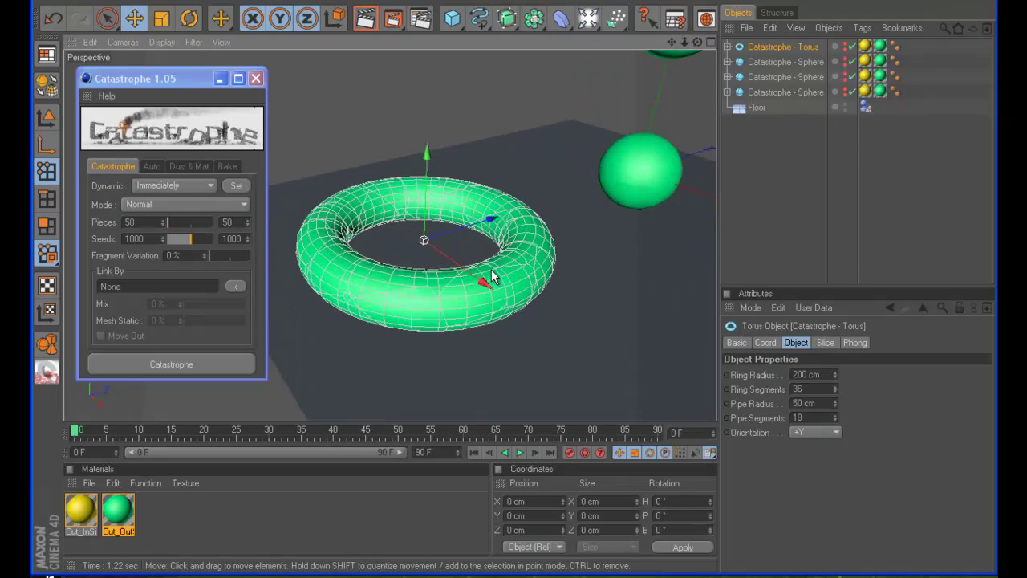
{"action": "scroll", "coordinate": [489, 278], "scroll_direction": "down", "scroll_amount": 3}
{"action": "scroll", "coordinate": [381, 282], "scroll_direction": "down", "scroll_amount": 2}
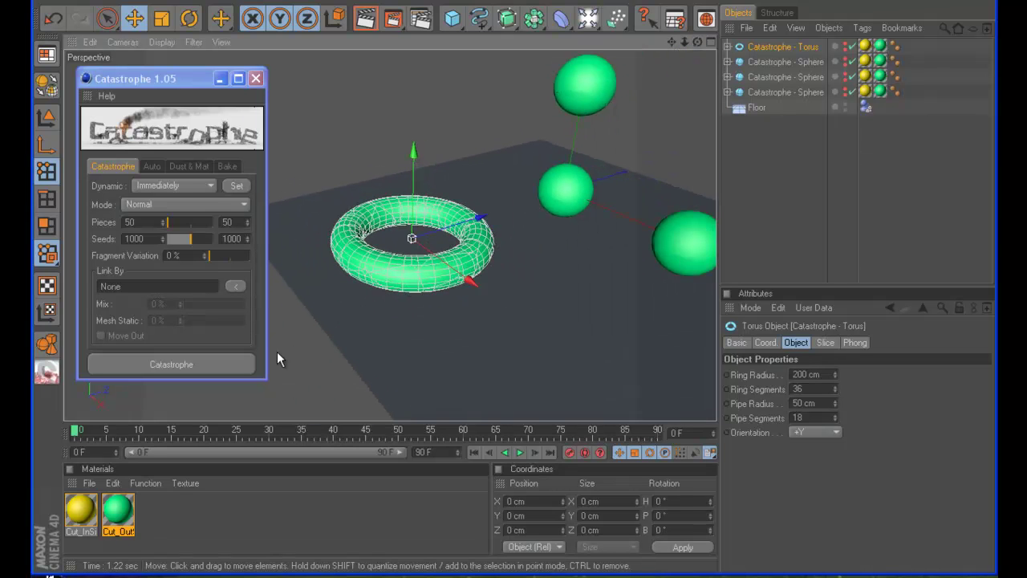
{"action": "left_click", "coordinate": [518, 453]}
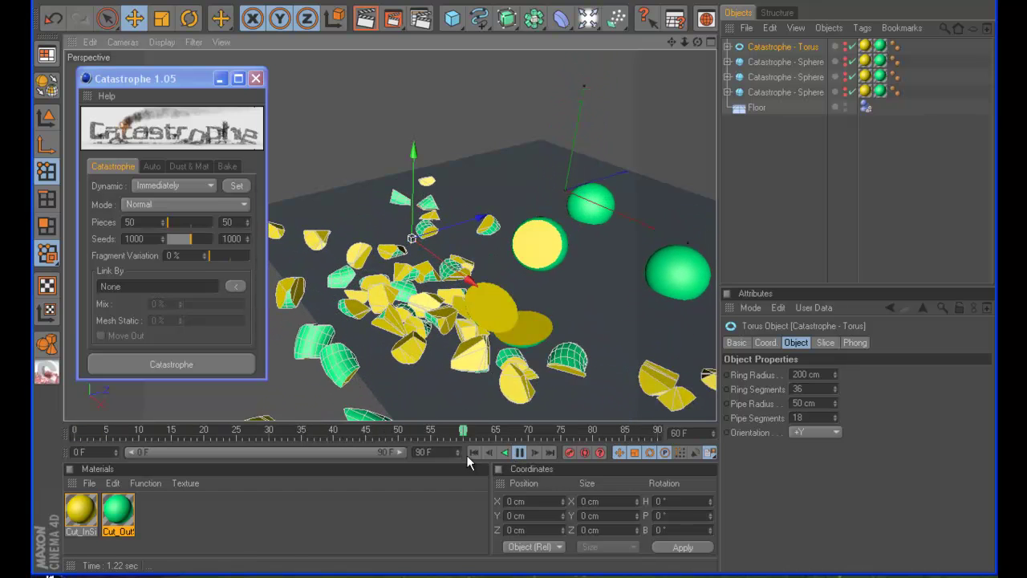
{"action": "left_click", "coordinate": [518, 452]}
{"action": "left_click", "coordinate": [474, 453]}
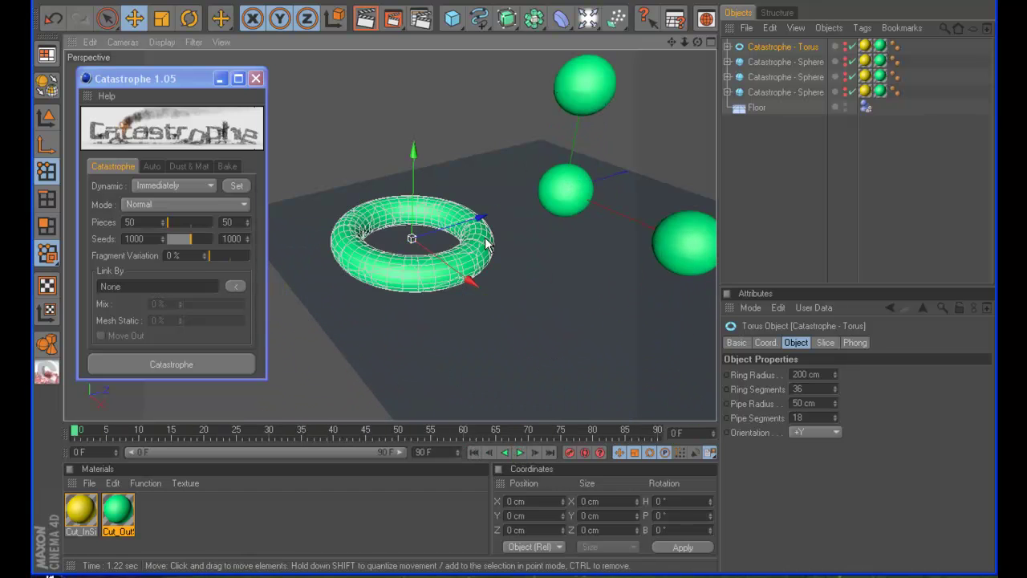
Step: Select the fractured torus and all three fractured spheres and display Catastrophe's Dust & Mat settings
{"action": "left_click", "coordinate": [783, 91]}
{"action": "left_click", "coordinate": [777, 48], "text": "shift"}
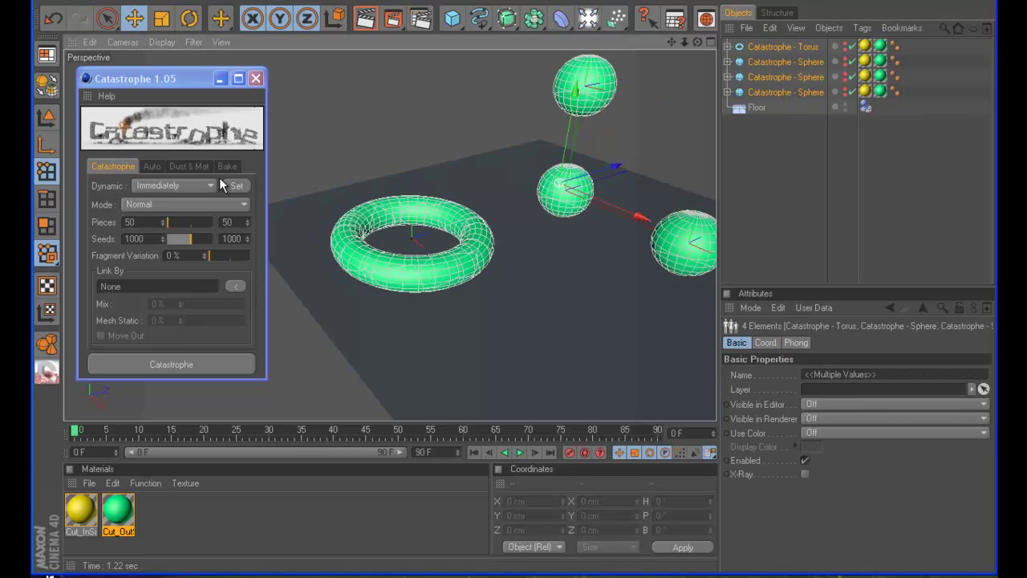
{"action": "left_click", "coordinate": [198, 167]}
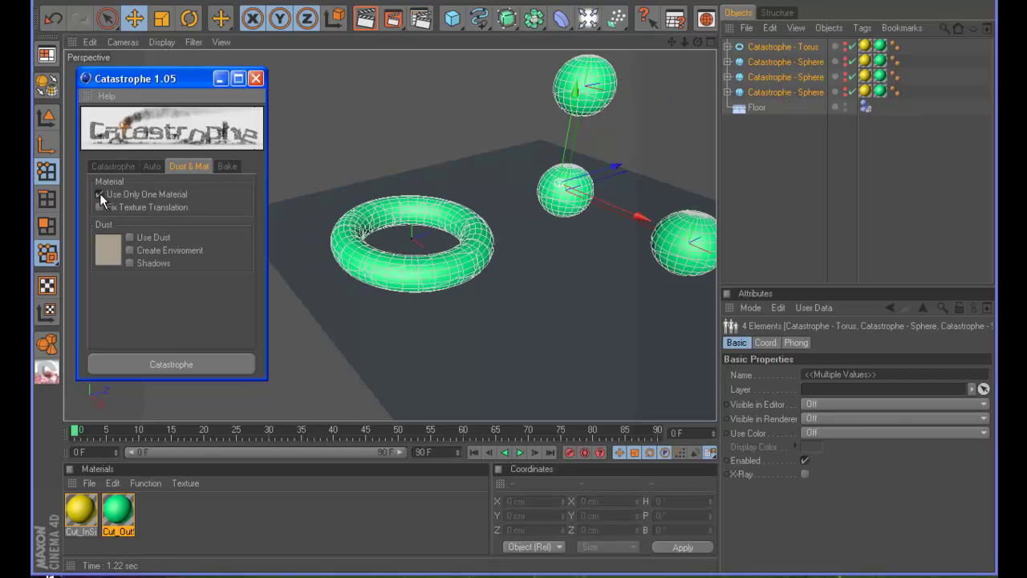
Step: Delete the fractured torus and all three fractured spheres, keeping only the floor
{"action": "left_click", "coordinate": [776, 57]}
{"action": "key", "text": "Delete"}
{"action": "left_click", "coordinate": [757, 48]}
{"action": "key", "text": "Delete"}
{"action": "left_click", "coordinate": [756, 48]}
{"action": "key", "text": "Delete"}
{"action": "left_click", "coordinate": [755, 47]}
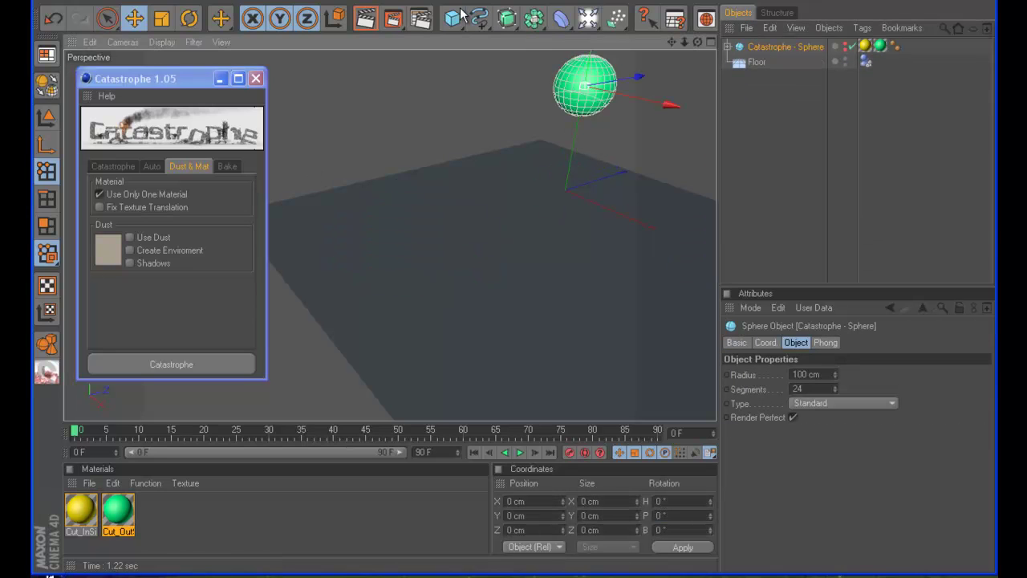
{"action": "left_click", "coordinate": [454, 18]}
{"action": "key", "text": "Delete"}
Step: Add a new sphere, turn off Use Only One Material and fracture the sphere with Catastrophe
{"action": "left_click", "coordinate": [453, 17]}
{"action": "left_click", "coordinate": [598, 36]}
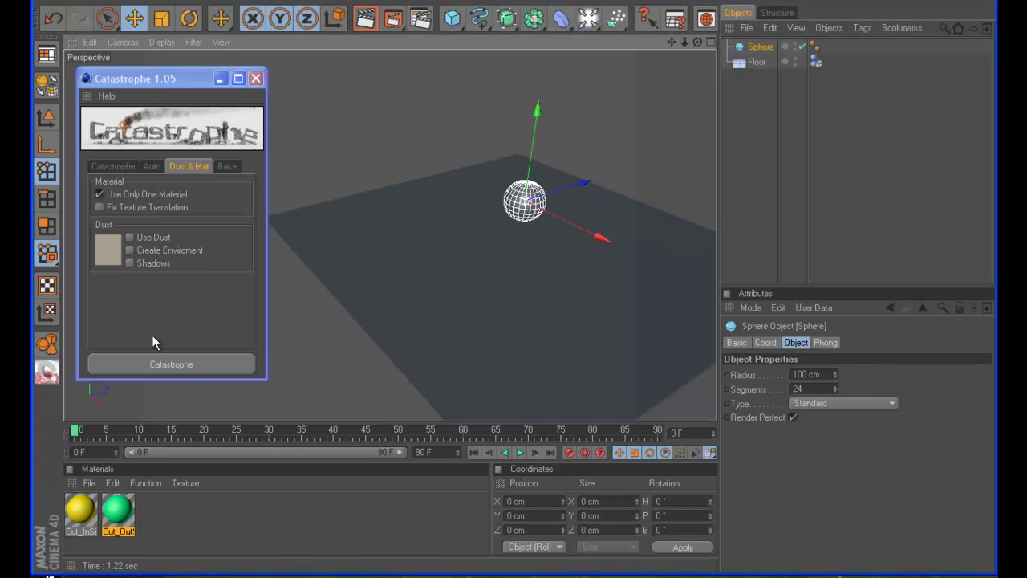
{"action": "left_click", "coordinate": [105, 207]}
{"action": "left_click", "coordinate": [170, 367]}
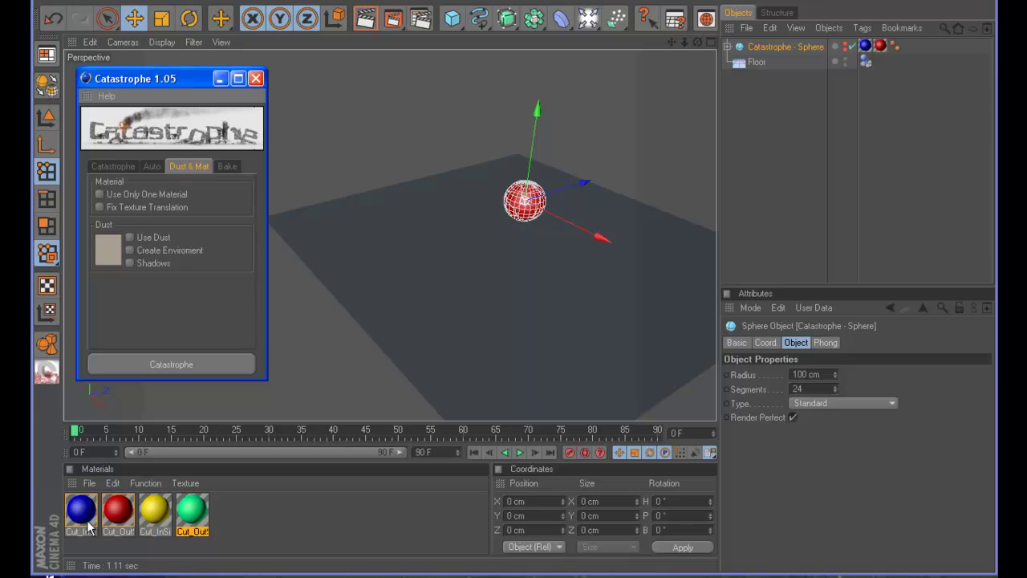
Step: Play the sphere's destruction to inspect its inner and outer materials, and return to frame 0
{"action": "left_click", "coordinate": [523, 453]}
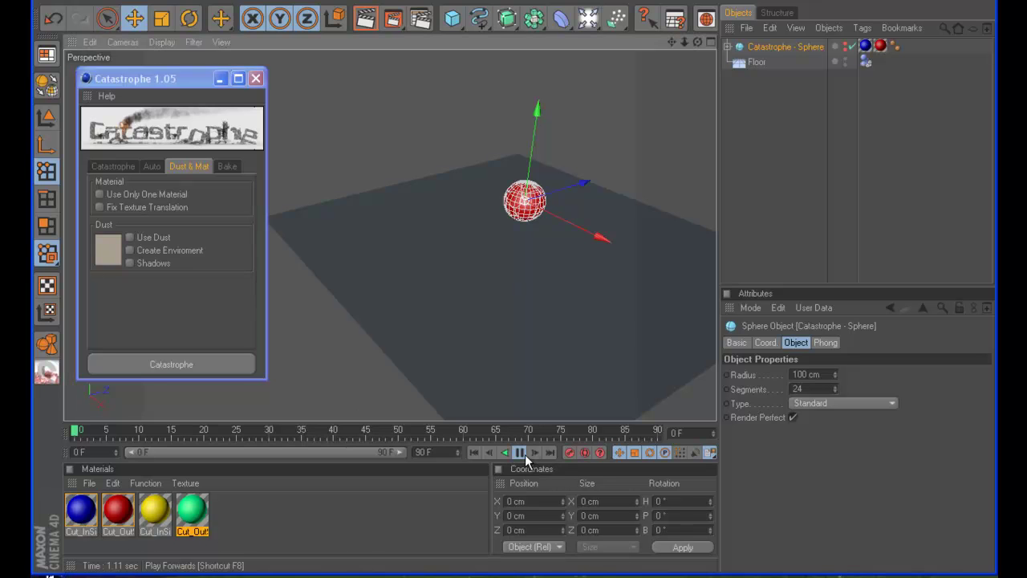
{"action": "left_click", "coordinate": [524, 454]}
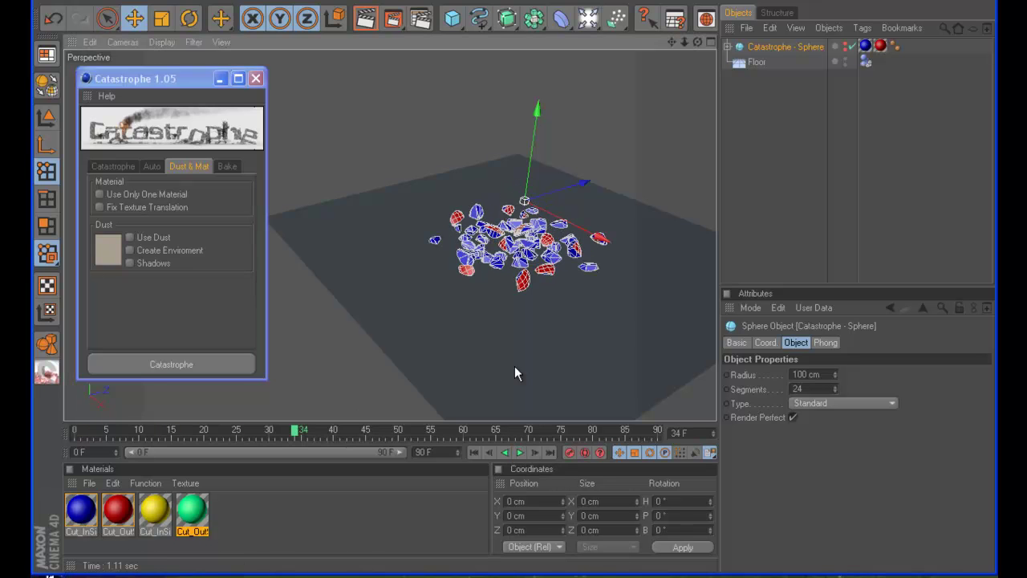
{"action": "left_click", "coordinate": [478, 452]}
Step: Add another sphere, place it apart from the first one and fracture it with its own pair of materials
{"action": "left_click_drag", "start_coordinate": [452, 18], "coordinate": [551, 32]}
{"action": "left_click_drag", "start_coordinate": [574, 288], "coordinate": [514, 306]}
{"action": "left_click", "coordinate": [178, 365]}
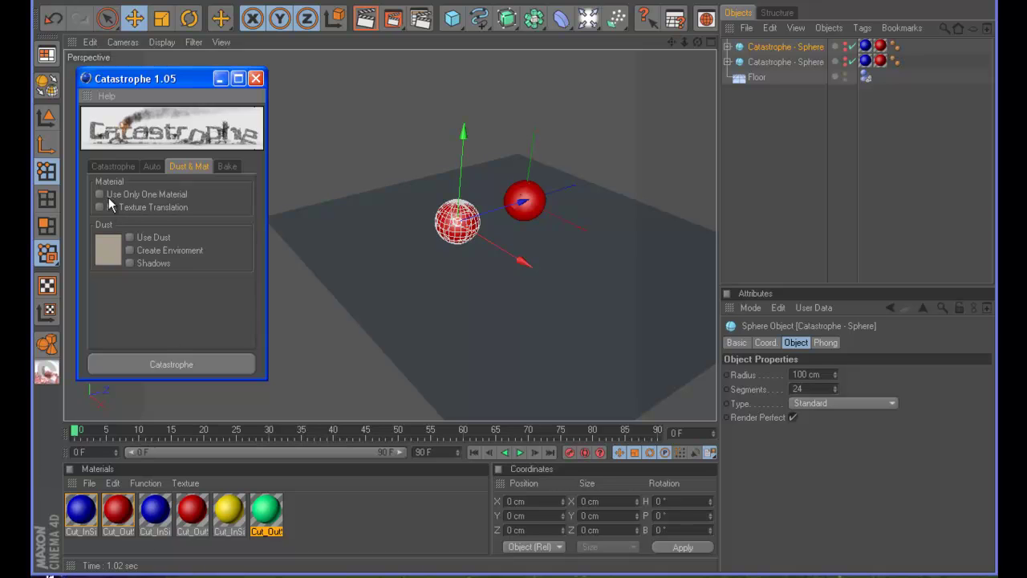
Step: Delete both fractured spheres and all six cut materials
{"action": "left_click", "coordinate": [758, 60]}
{"action": "key", "text": "Delete"}
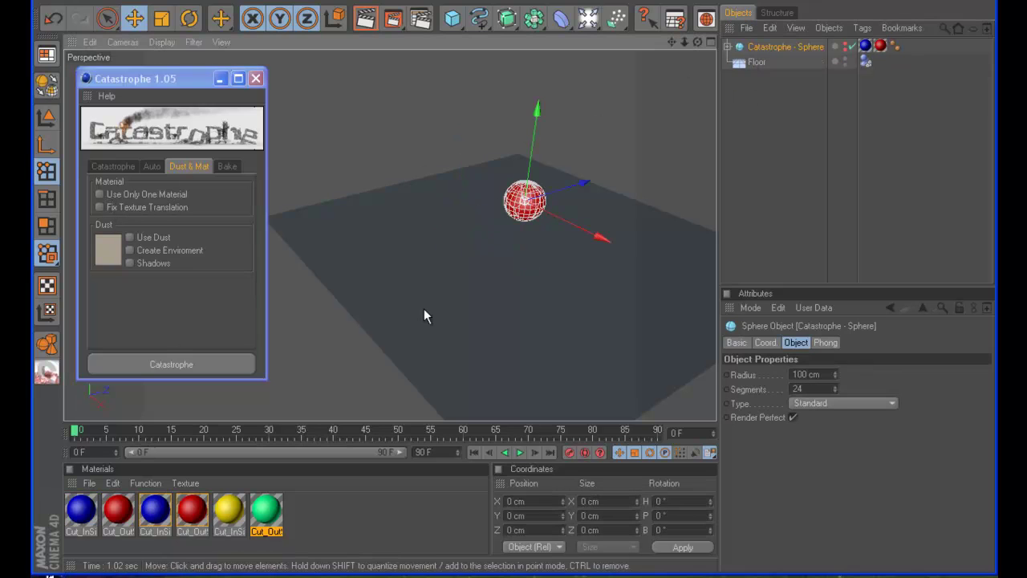
{"action": "key", "text": "Delete"}
{"action": "left_click_drag", "start_coordinate": [341, 520], "coordinate": [80, 532]}
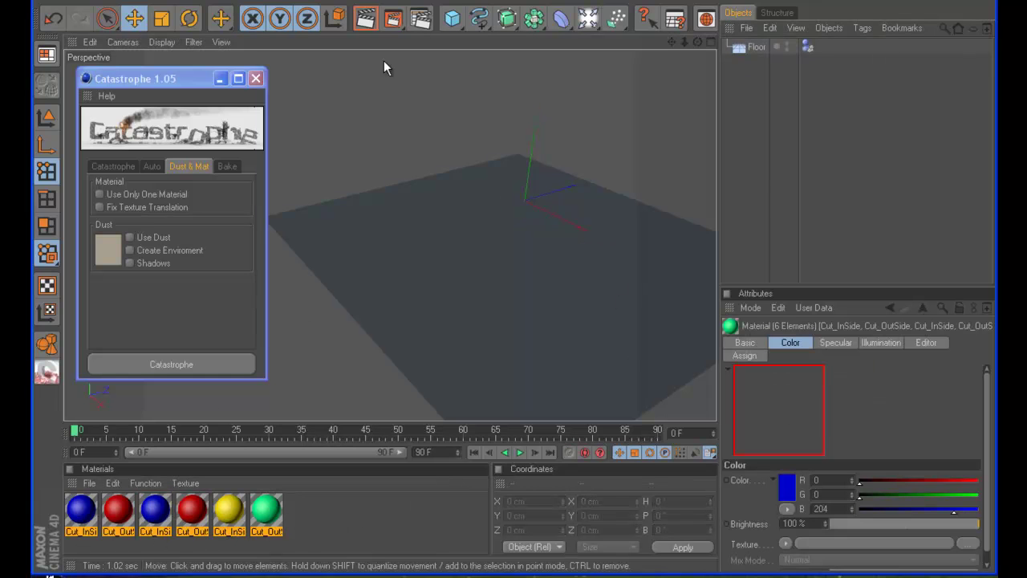
{"action": "left_click_drag", "start_coordinate": [335, 530], "coordinate": [132, 538]}
{"action": "key", "text": "Delete"}
Step: Add a cube to the scene and set its Y size to 20 cm
{"action": "left_click_drag", "start_coordinate": [451, 18], "coordinate": [515, 35]}
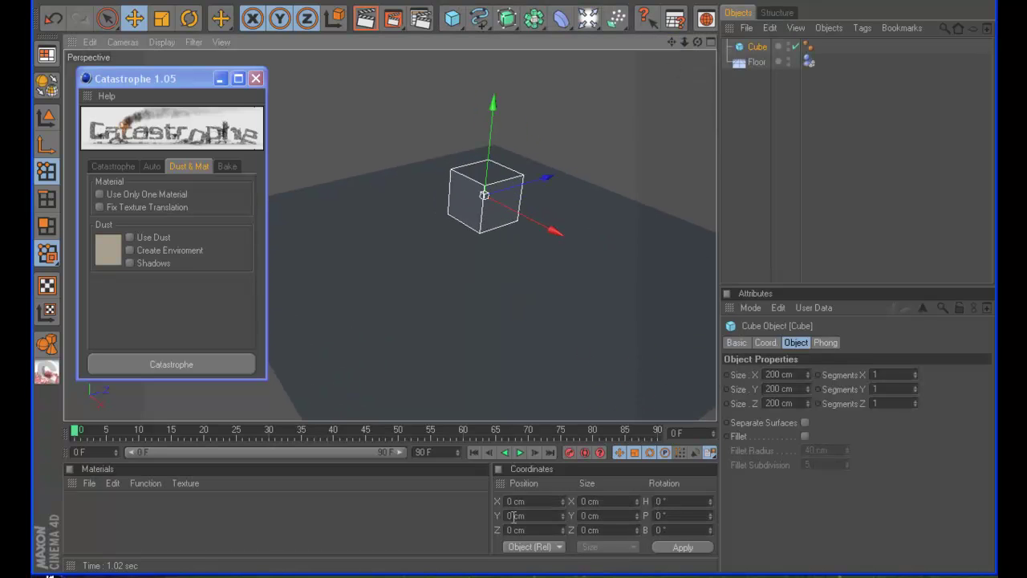
{"action": "double_click", "coordinate": [778, 389]}
{"action": "type", "text": "10"}
{"action": "key", "text": "Return"}
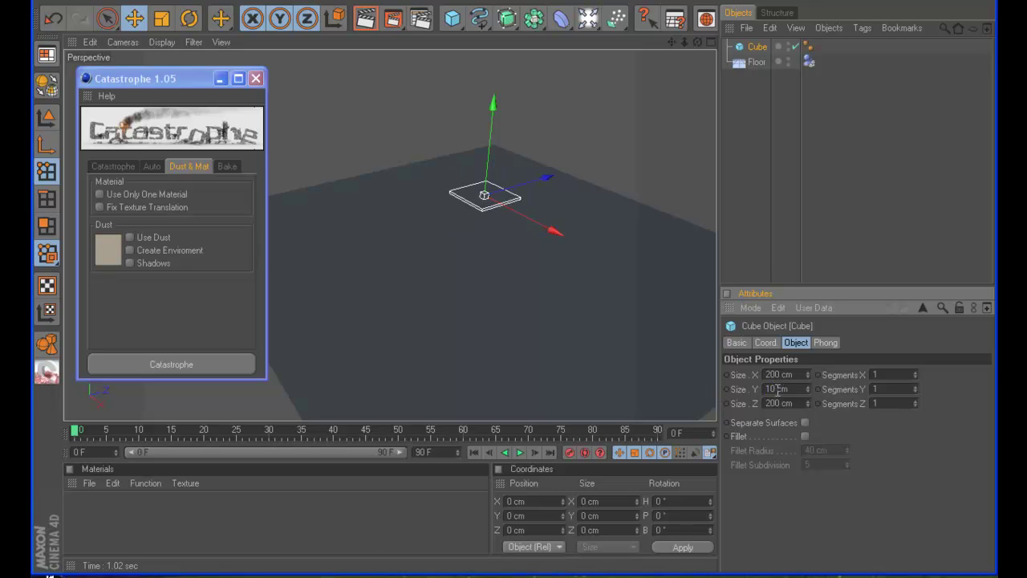
{"action": "type", "text": "20"}
{"action": "key", "text": "Return"}
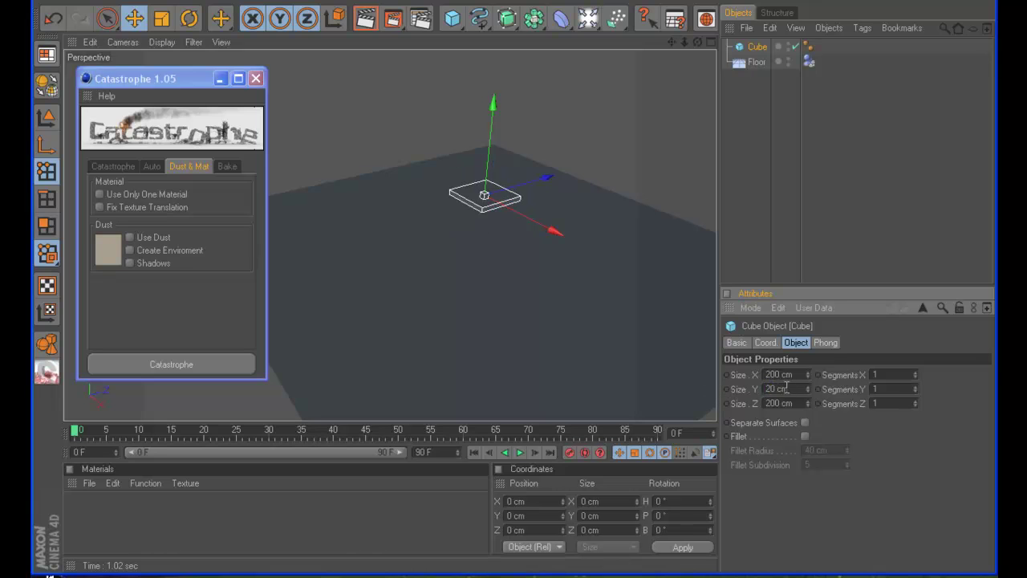
Step: Set the cube's X size to 1000 cm and its Z size to 3000 cm
{"action": "mouse_move", "coordinate": [807, 372]}
{"action": "left_mouse_down"}
{"action": "mouse_move", "coordinate": [806, 358]}
{"action": "mouse_move", "coordinate": [805, 370]}
{"action": "left_mouse_up"}
{"action": "double_click", "coordinate": [799, 374]}
{"action": "type", "text": "1000"}
{"action": "key", "text": "Return"}
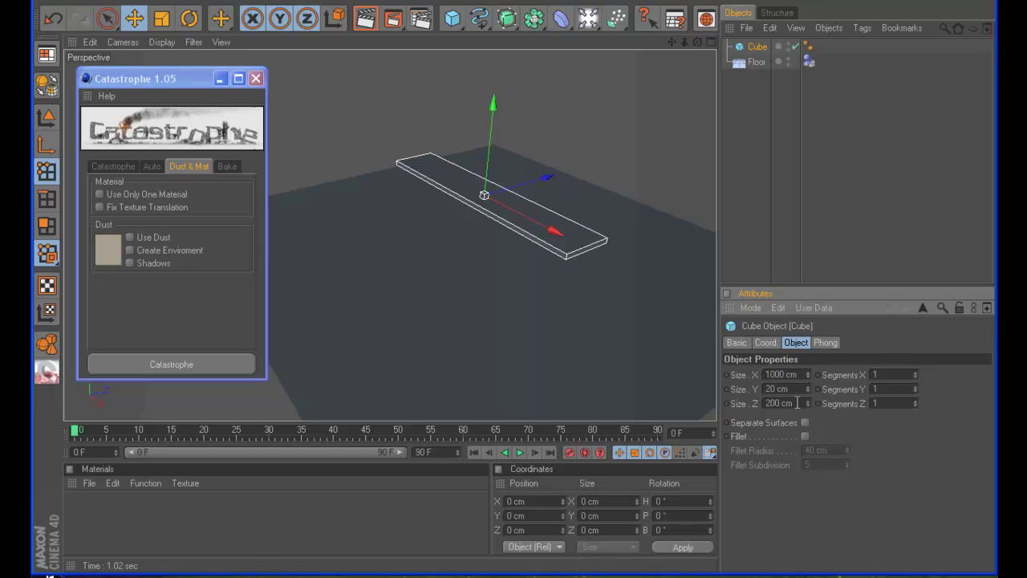
{"action": "double_click", "coordinate": [797, 402]}
{"action": "type", "text": "3000"}
{"action": "key", "text": "Return"}
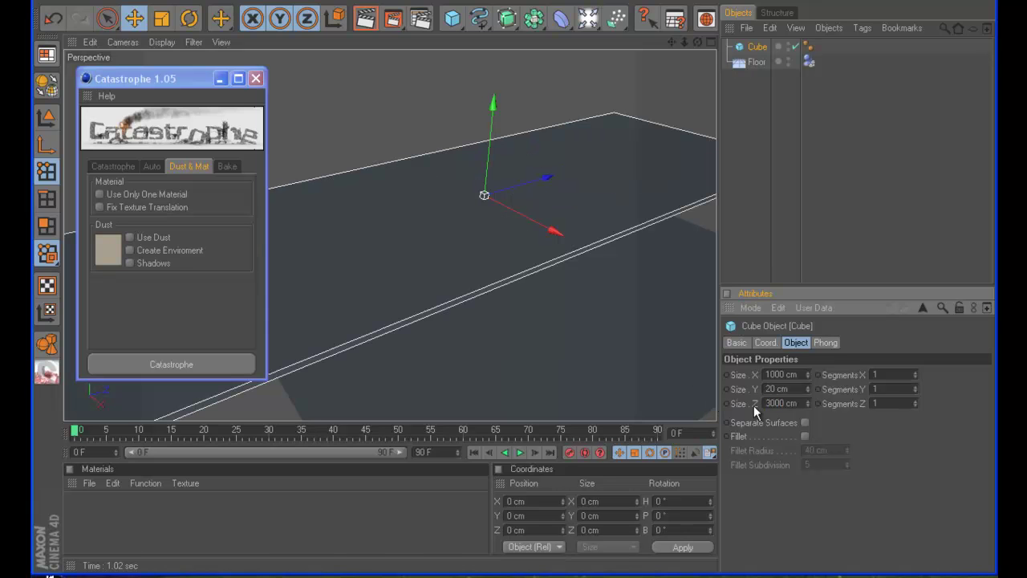
Step: Start a linear spline in the top view with one point just below the slab's near end and one inside it
{"action": "scroll", "coordinate": [709, 61], "scroll_direction": "down", "scroll_amount": 3}
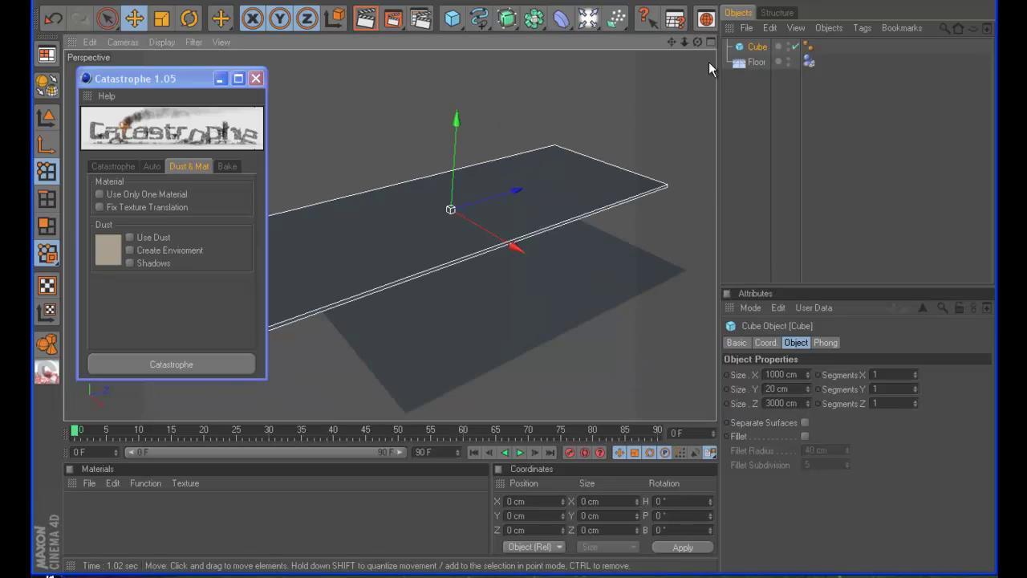
{"action": "left_click_drag", "start_coordinate": [672, 44], "coordinate": [615, 96]}
{"action": "middle_click", "coordinate": [615, 96]}
{"action": "middle_click", "coordinate": [614, 96]}
{"action": "scroll", "coordinate": [526, 152], "scroll_direction": "down", "scroll_amount": 5}
{"action": "left_click_drag", "start_coordinate": [417, 201], "coordinate": [417, 185]}
{"action": "left_click", "coordinate": [588, 18]}
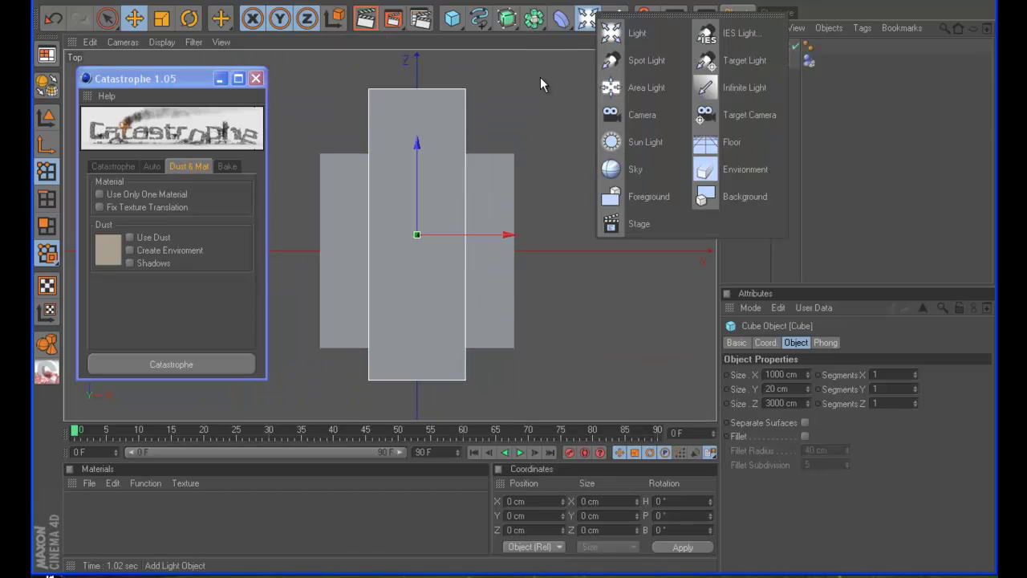
{"action": "left_click", "coordinate": [479, 23]}
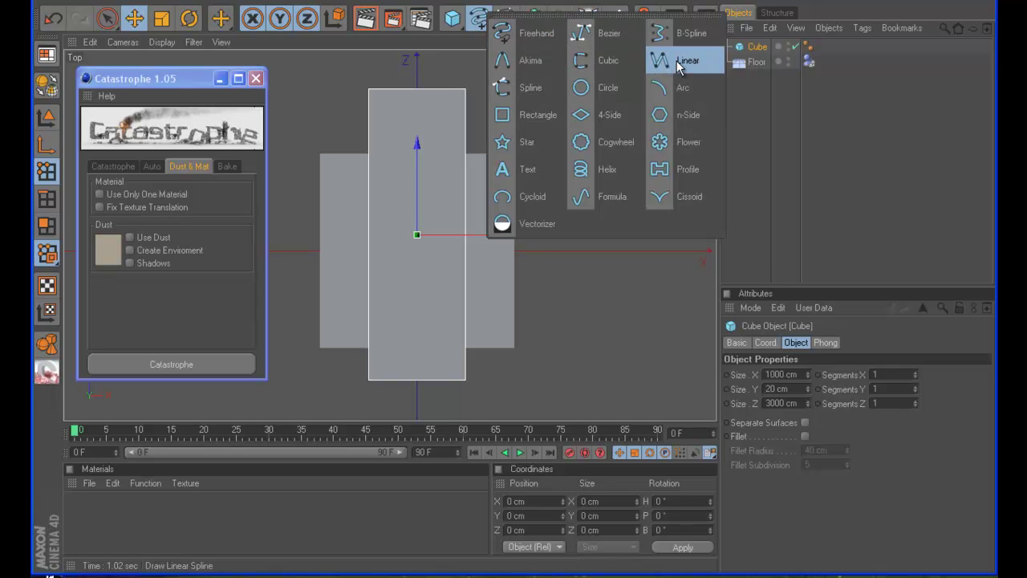
{"action": "left_click", "coordinate": [676, 60]}
{"action": "scroll", "coordinate": [419, 402], "scroll_direction": "down", "scroll_amount": 1}
{"action": "left_click", "coordinate": [418, 382]}
{"action": "left_click", "coordinate": [409, 344]}
Step: Show the top view in Hidden Line display and continue the linear spline in a zigzag along the slab past its far end
{"action": "left_click", "coordinate": [163, 44]}
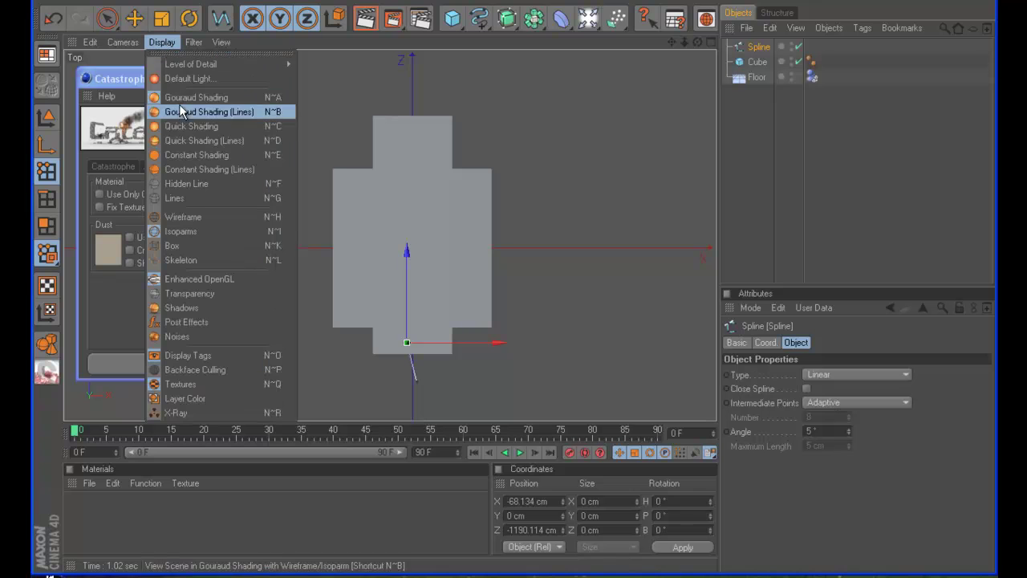
{"action": "left_click", "coordinate": [190, 185]}
{"action": "scroll", "coordinate": [329, 244], "scroll_direction": "up", "scroll_amount": 1}
{"action": "left_click", "coordinate": [420, 329]}
{"action": "left_click", "coordinate": [454, 282]}
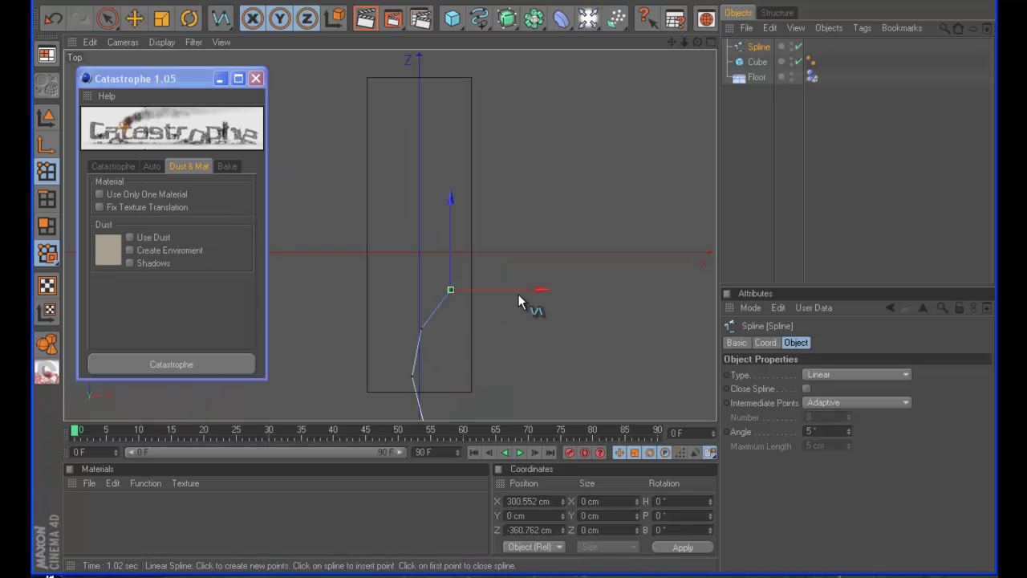
{"action": "left_click", "coordinate": [447, 232]}
{"action": "left_click_drag", "start_coordinate": [452, 227], "coordinate": [405, 198]}
{"action": "left_click_drag", "start_coordinate": [436, 152], "coordinate": [437, 90]}
{"action": "left_click", "coordinate": [452, 135]}
{"action": "scroll", "coordinate": [417, 130], "scroll_direction": "down", "scroll_amount": 2}
{"action": "left_click", "coordinate": [408, 87]}
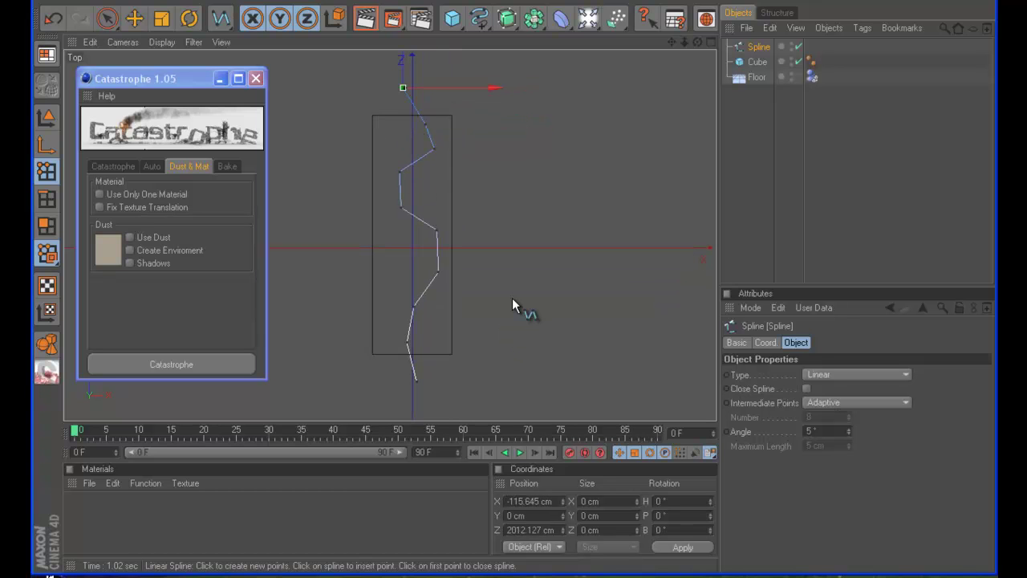
Step: Reshape the zigzag by moving three of its spline points in the top view, the last to about X 202 cm, Z 1242 cm
{"action": "scroll", "coordinate": [495, 317], "scroll_direction": "up", "scroll_amount": 2}
{"action": "scroll", "coordinate": [485, 319], "scroll_direction": "up", "scroll_amount": 2}
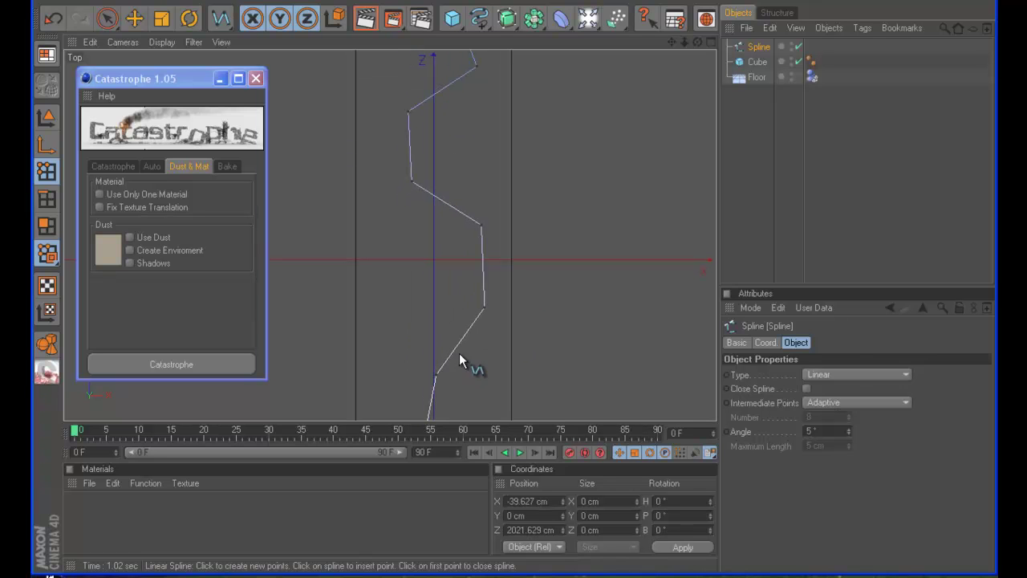
{"action": "left_click", "coordinate": [134, 18]}
{"action": "left_click", "coordinate": [481, 226]}
{"action": "left_click_drag", "start_coordinate": [486, 225], "coordinate": [482, 171]}
{"action": "left_click", "coordinate": [408, 111]}
{"action": "left_click_drag", "start_coordinate": [428, 111], "coordinate": [469, 87]}
{"action": "scroll", "coordinate": [438, 112], "scroll_direction": "down", "scroll_amount": 2}
{"action": "left_click", "coordinate": [467, 87]}
{"action": "scroll", "coordinate": [487, 131], "scroll_direction": "down", "scroll_amount": 2}
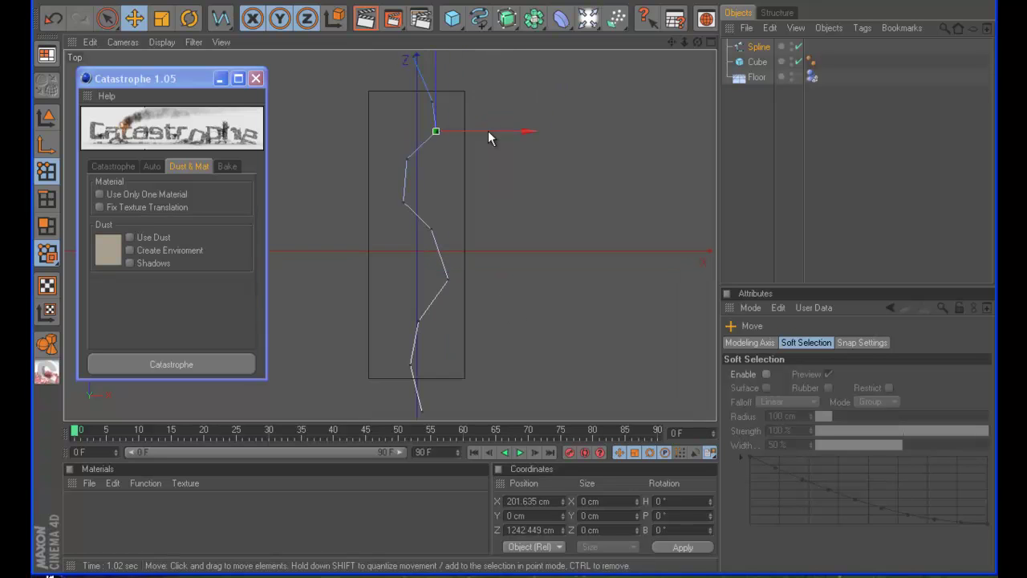
Step: Set the spline as Catastrophe's Link By object and fracture the cube
{"action": "middle_click", "coordinate": [482, 257]}
{"action": "middle_click", "coordinate": [321, 147]}
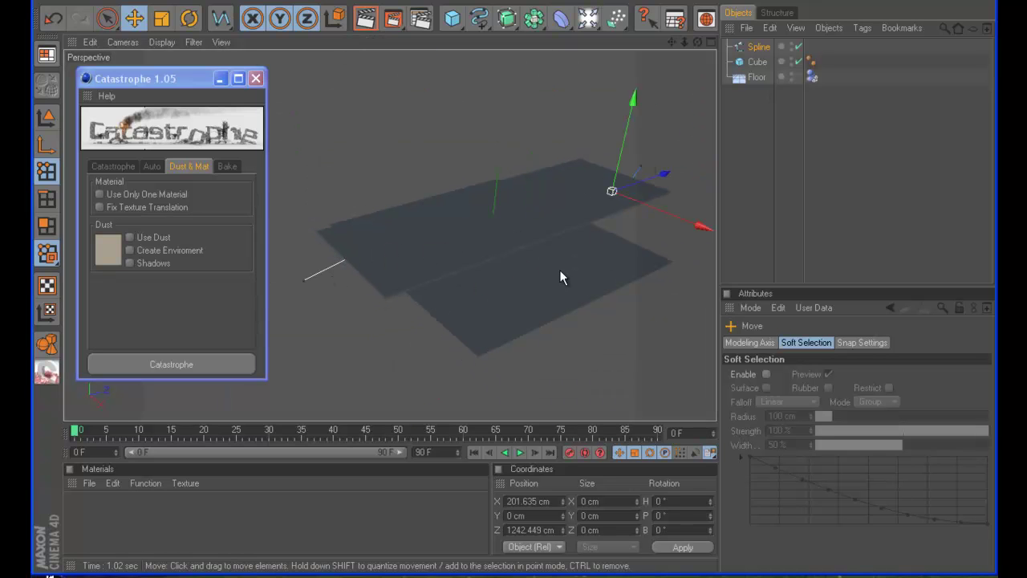
{"action": "left_click_drag", "start_coordinate": [670, 42], "coordinate": [534, 317]}
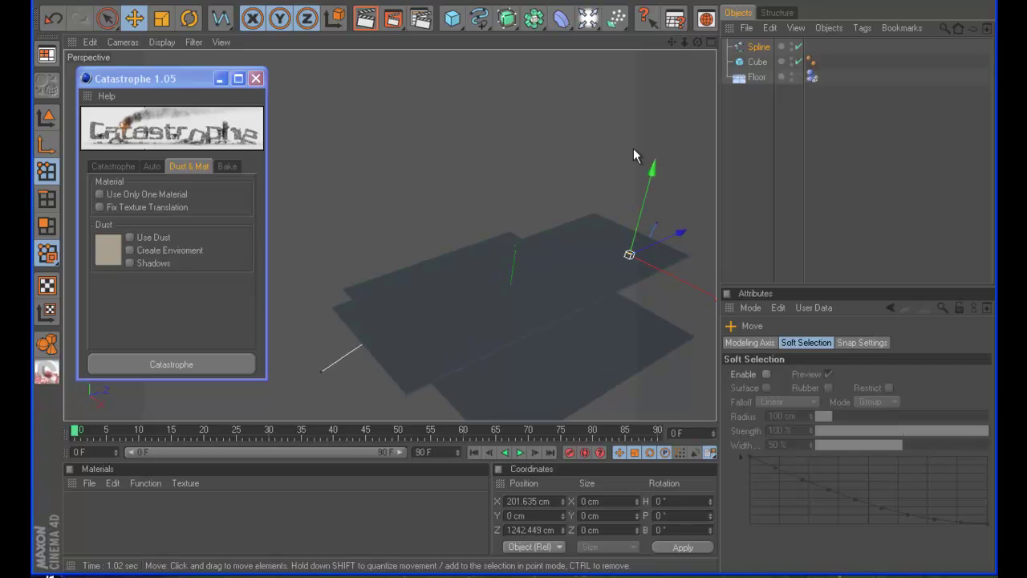
{"action": "left_click", "coordinate": [113, 166]}
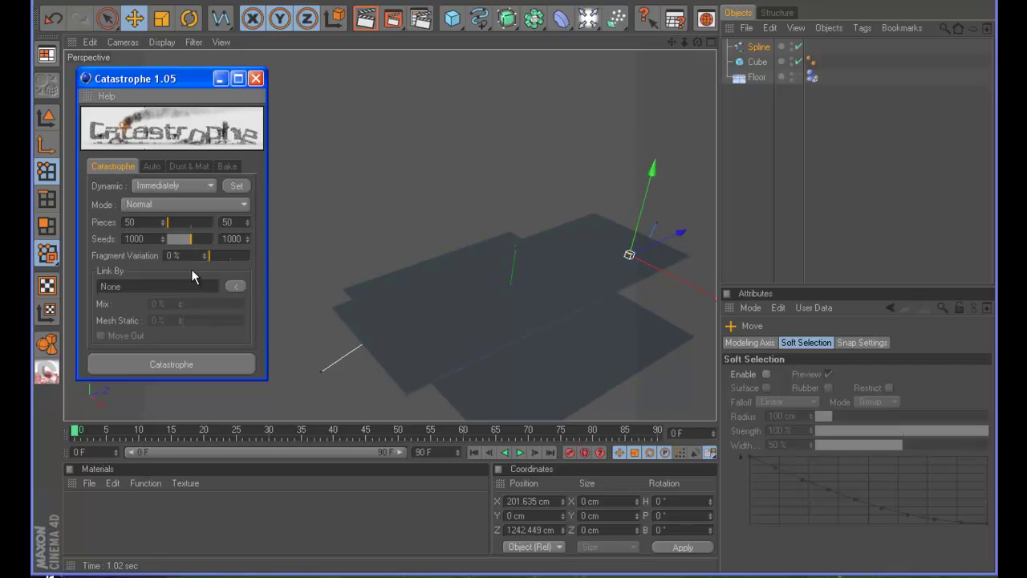
{"action": "left_click", "coordinate": [743, 49]}
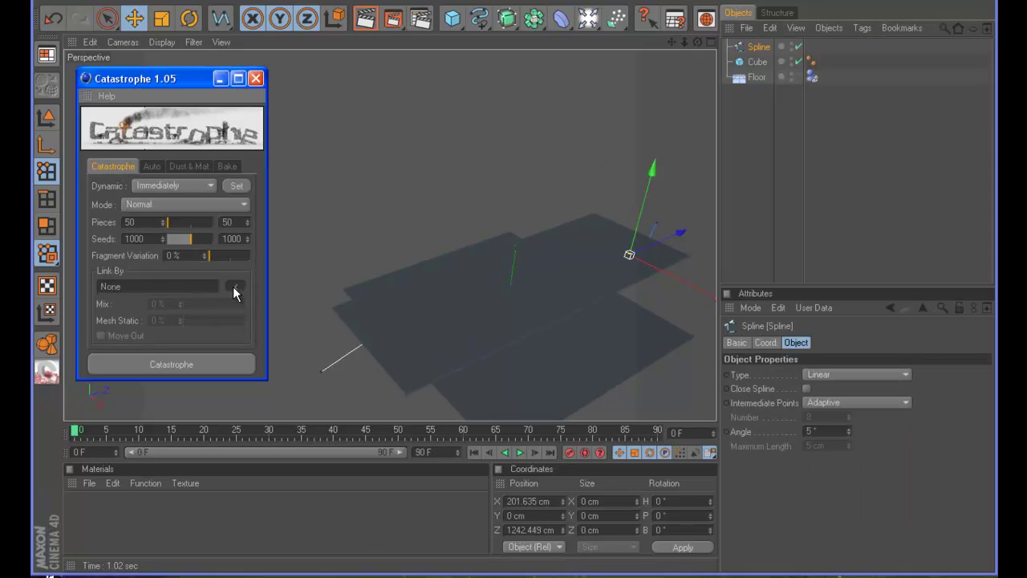
{"action": "left_click", "coordinate": [234, 287]}
{"action": "left_click", "coordinate": [757, 61]}
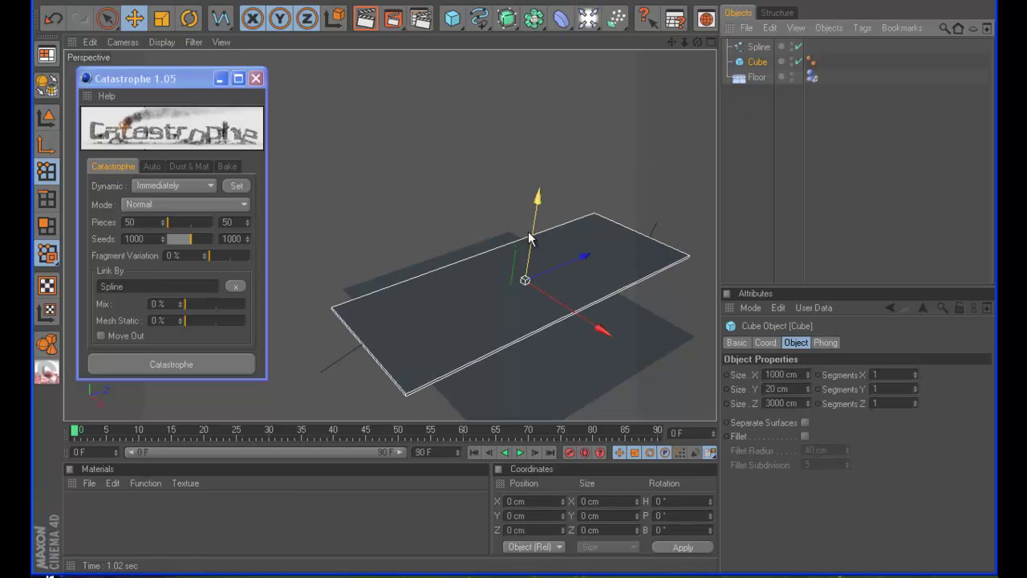
{"action": "left_click", "coordinate": [189, 360]}
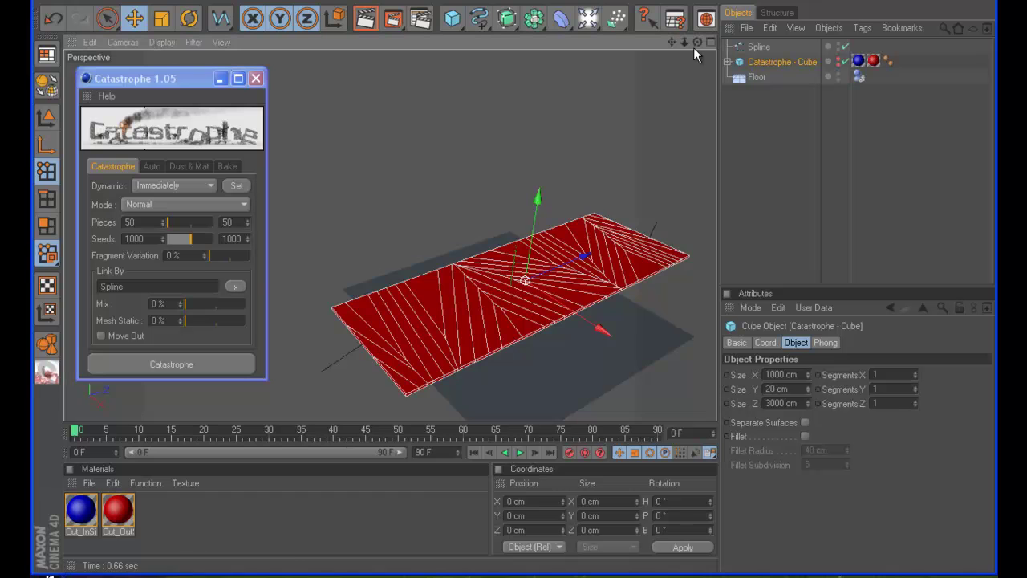
Step: Set Fragment Variation to 10% and fracture the slab again
{"action": "left_click_drag", "start_coordinate": [697, 41], "coordinate": [543, 242]}
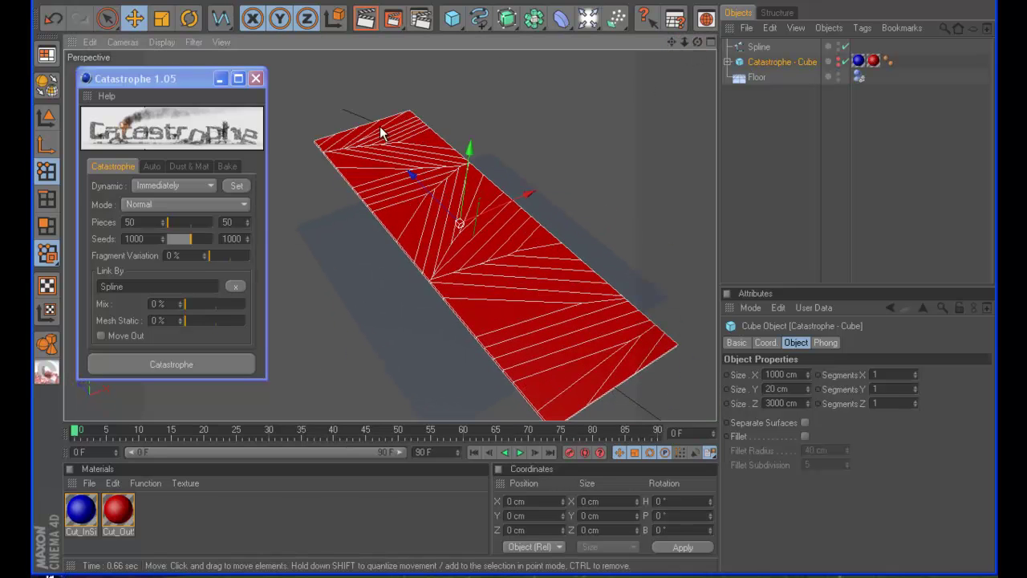
{"action": "left_click_drag", "start_coordinate": [381, 132], "coordinate": [240, 200]}
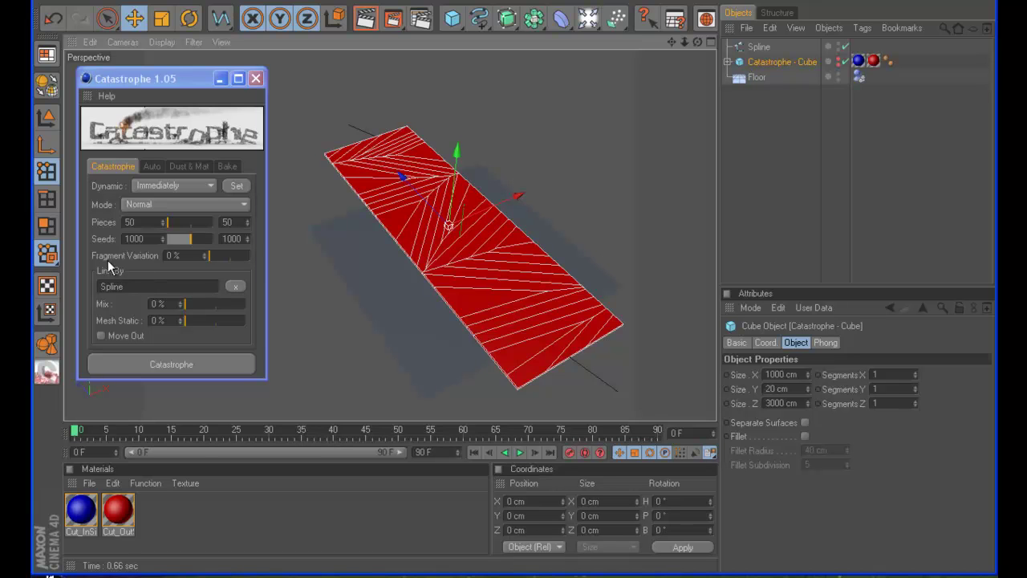
{"action": "left_click", "coordinate": [172, 255]}
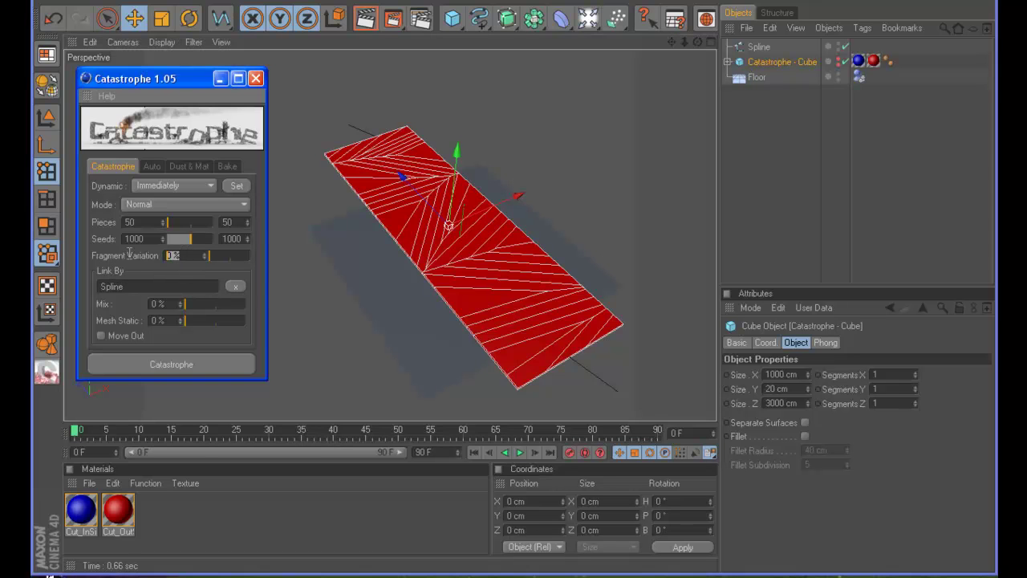
{"action": "type", "text": "10"}
{"action": "key", "text": "Return"}
{"action": "left_click", "coordinate": [218, 360]}
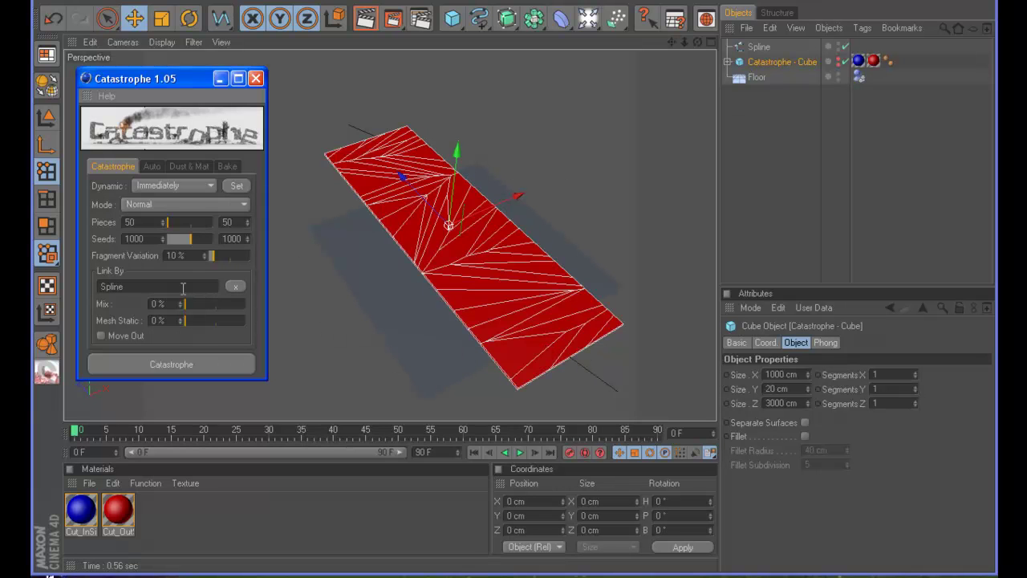
Step: Set Mix to 50% for the linked spline, fracture the slab again and inspect the resulting pattern
{"action": "type", "text": "50"}
{"action": "key", "text": "Return"}
{"action": "left_click", "coordinate": [159, 364]}
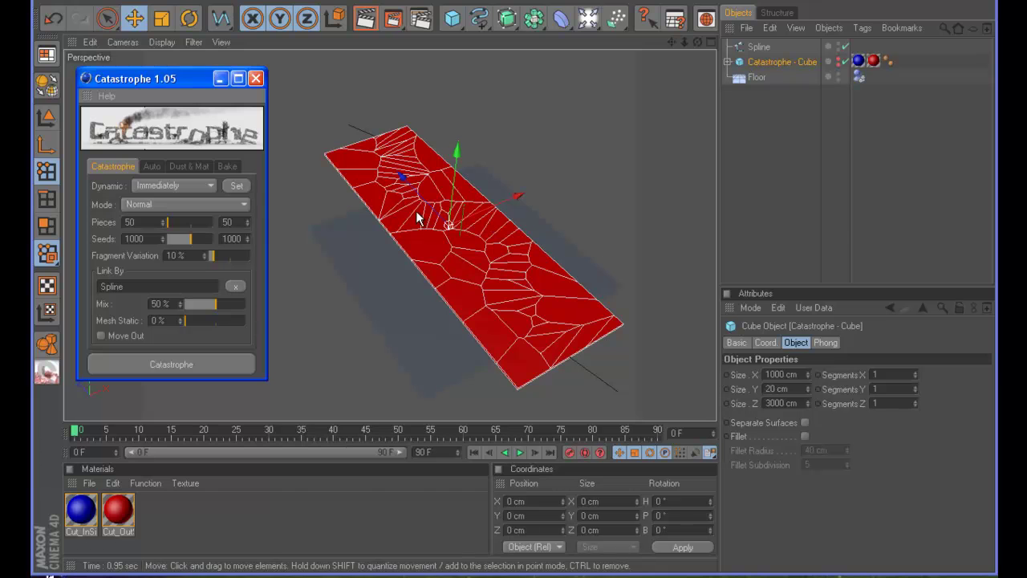
{"action": "scroll", "coordinate": [469, 294], "scroll_direction": "up", "scroll_amount": 4}
{"action": "scroll", "coordinate": [469, 300], "scroll_direction": "down", "scroll_amount": 3}
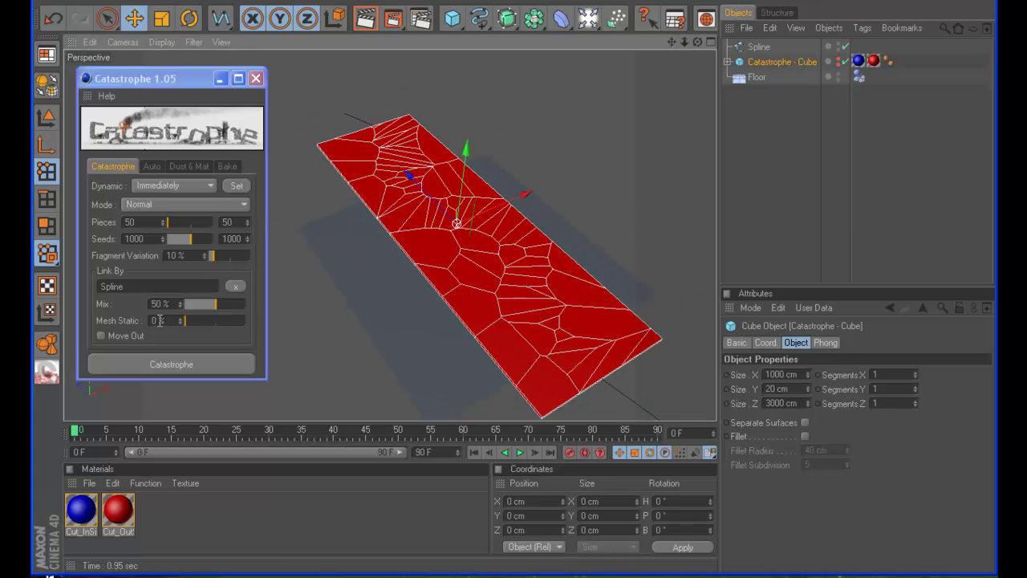
{"action": "scroll", "coordinate": [272, 302], "scroll_direction": "down", "scroll_amount": 1}
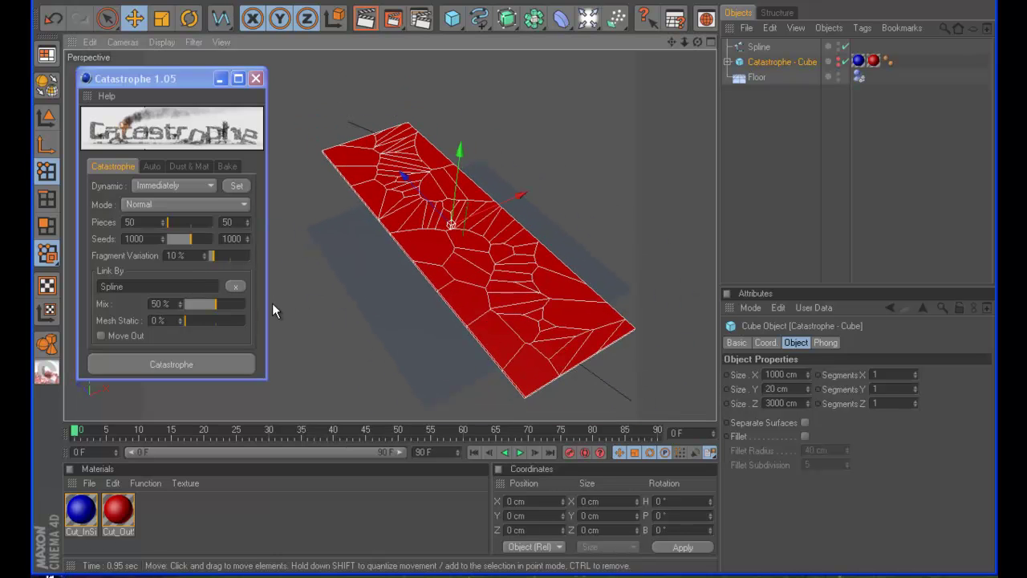
Step: Set Fragment Variation to 5% and Pieces to 300, fracture the slab again and examine the cracks along the spline
{"action": "double_click", "coordinate": [177, 255]}
{"action": "type", "text": "5"}
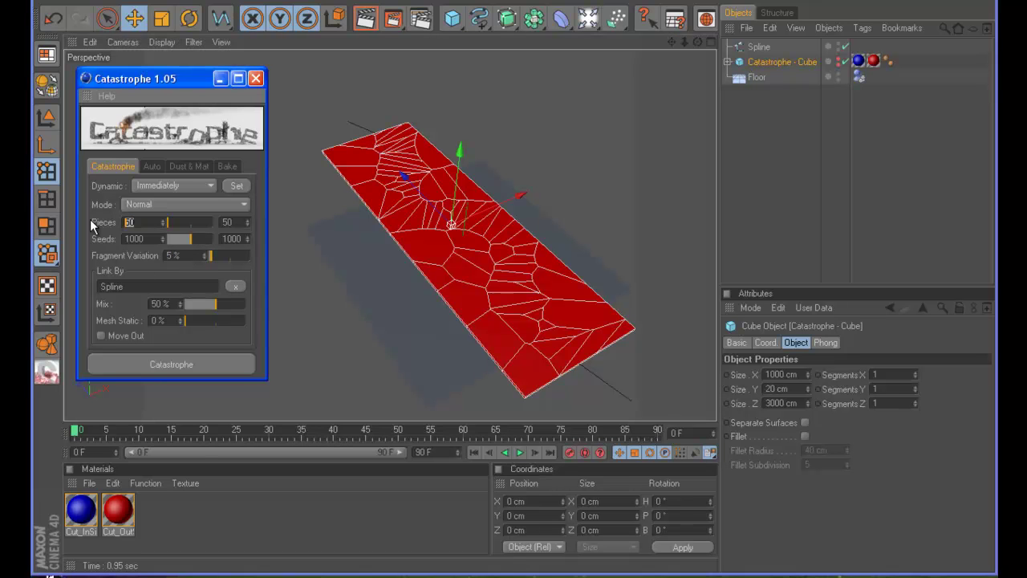
{"action": "type", "text": "300"}
{"action": "key", "text": "Return"}
{"action": "left_click", "coordinate": [180, 362]}
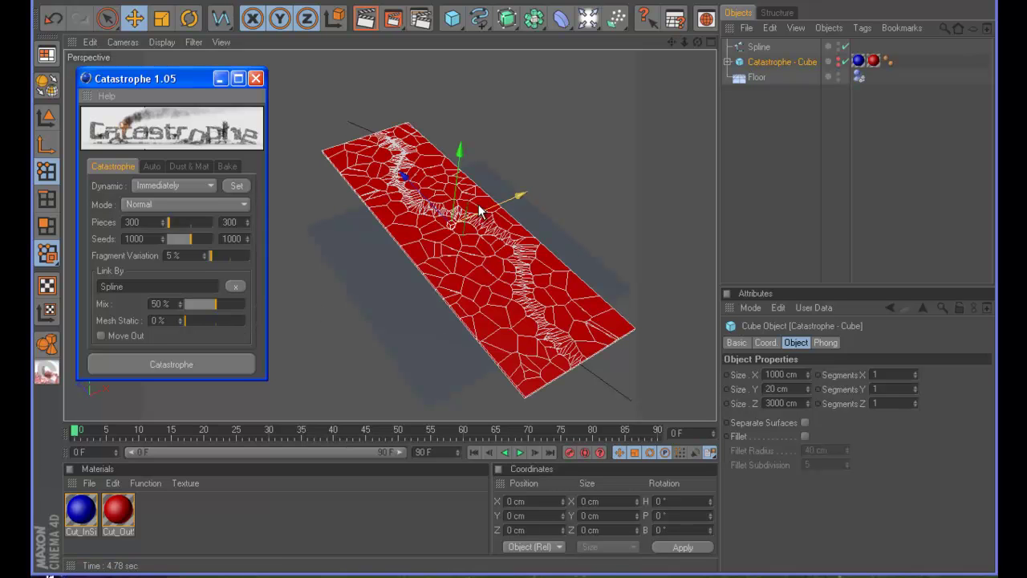
{"action": "scroll", "coordinate": [505, 297], "scroll_direction": "up", "scroll_amount": 6}
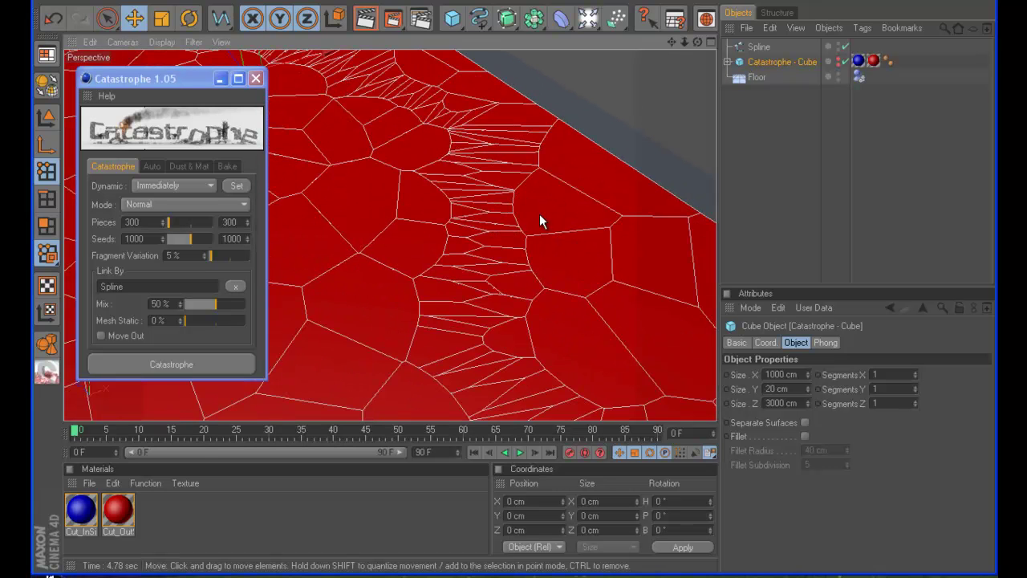
{"action": "scroll", "coordinate": [545, 256], "scroll_direction": "down", "scroll_amount": 8}
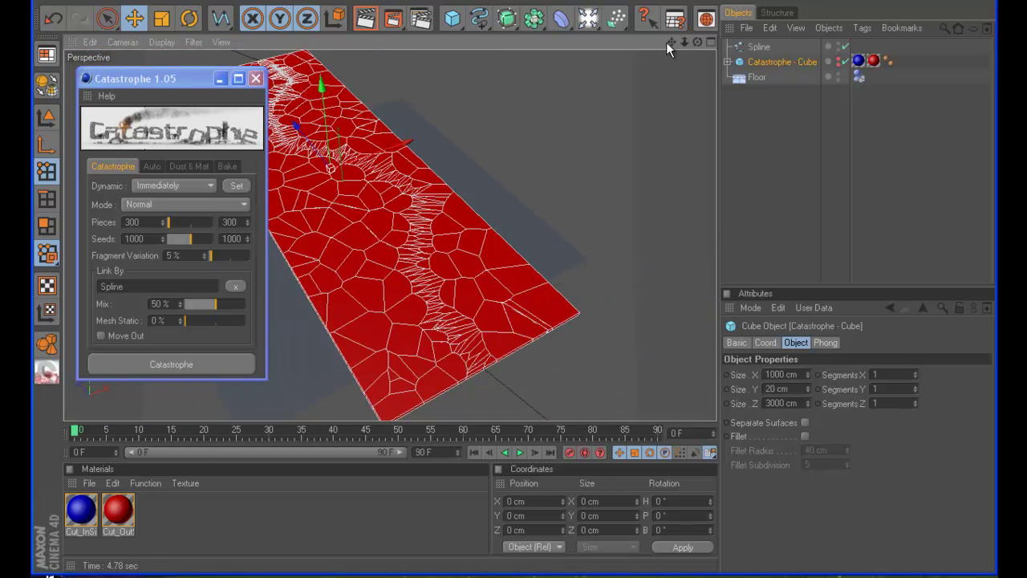
{"action": "left_click_drag", "start_coordinate": [688, 55], "coordinate": [714, 75], "text": "alt"}
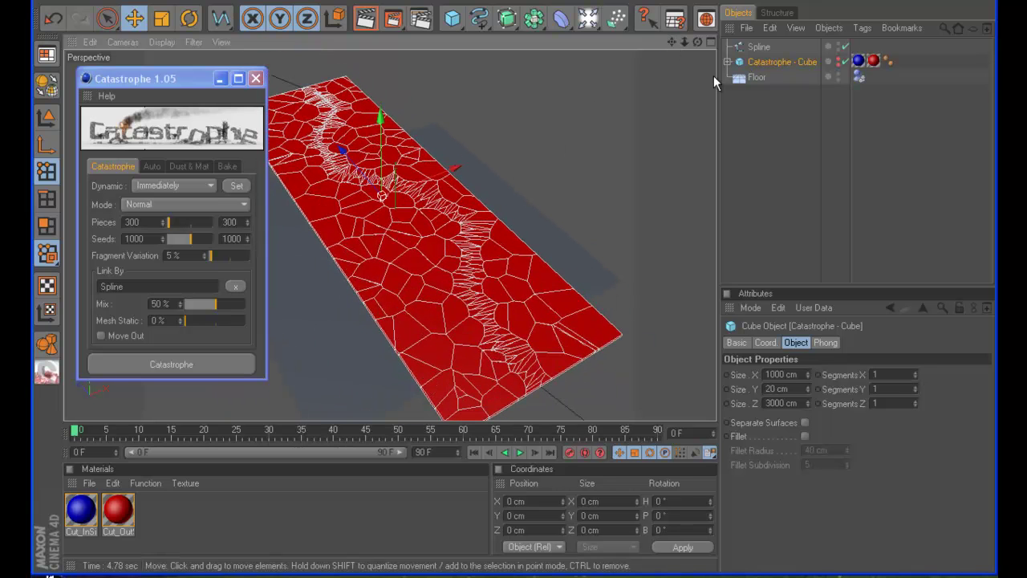
Step: Select all points of the zigzag spline and subdivide it with the preset number of subdivisions
{"action": "left_click", "coordinate": [767, 46]}
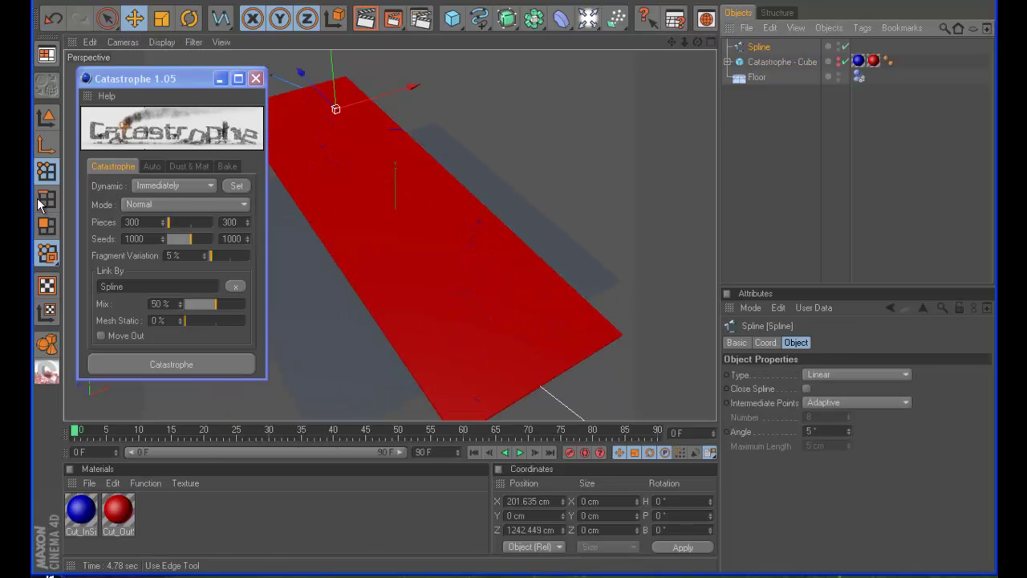
{"action": "left_click", "coordinate": [44, 118]}
{"action": "key", "text": "ctrl+a"}
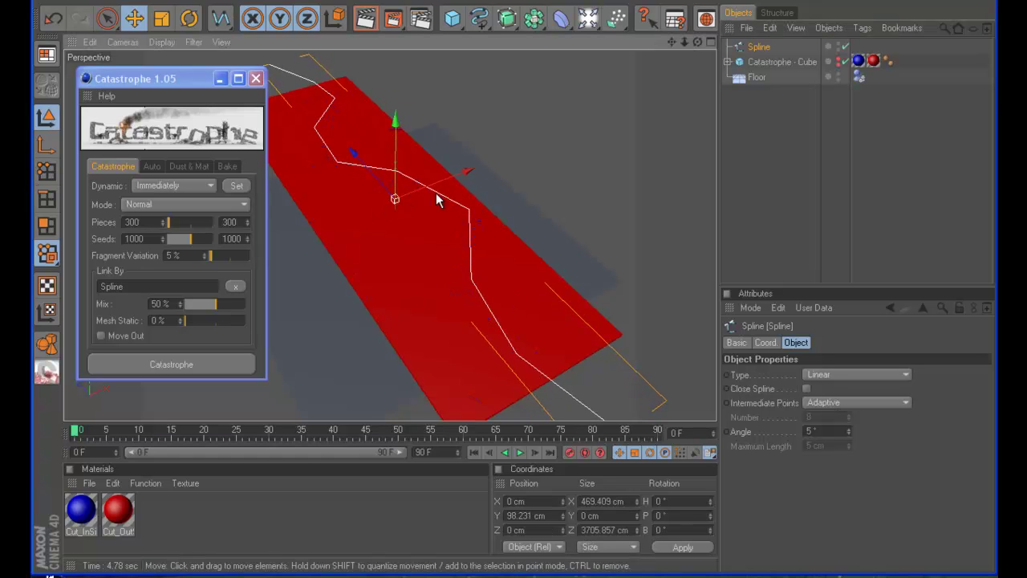
{"action": "left_click", "coordinate": [337, 106]}
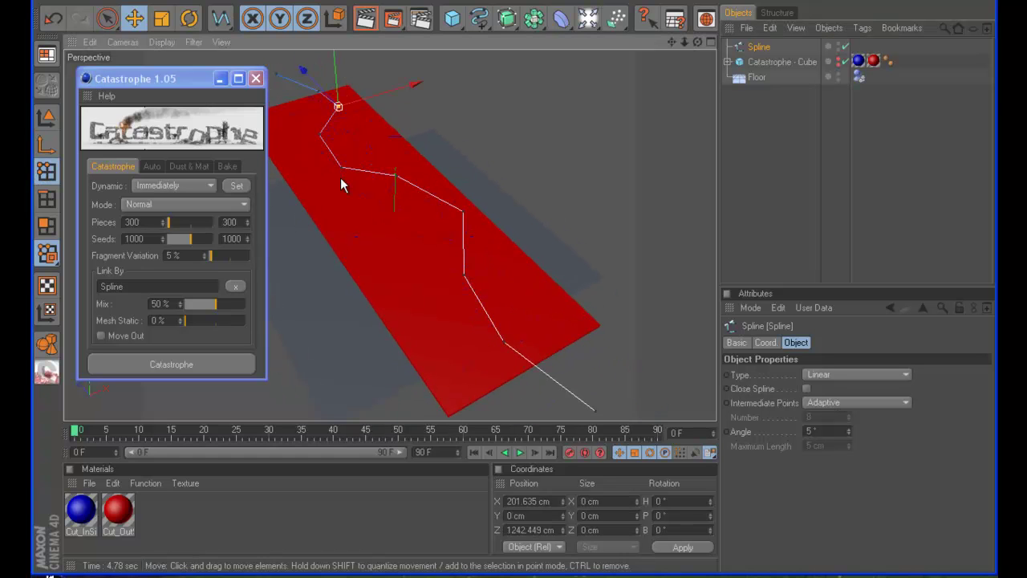
{"action": "key", "text": "ctrl+a"}
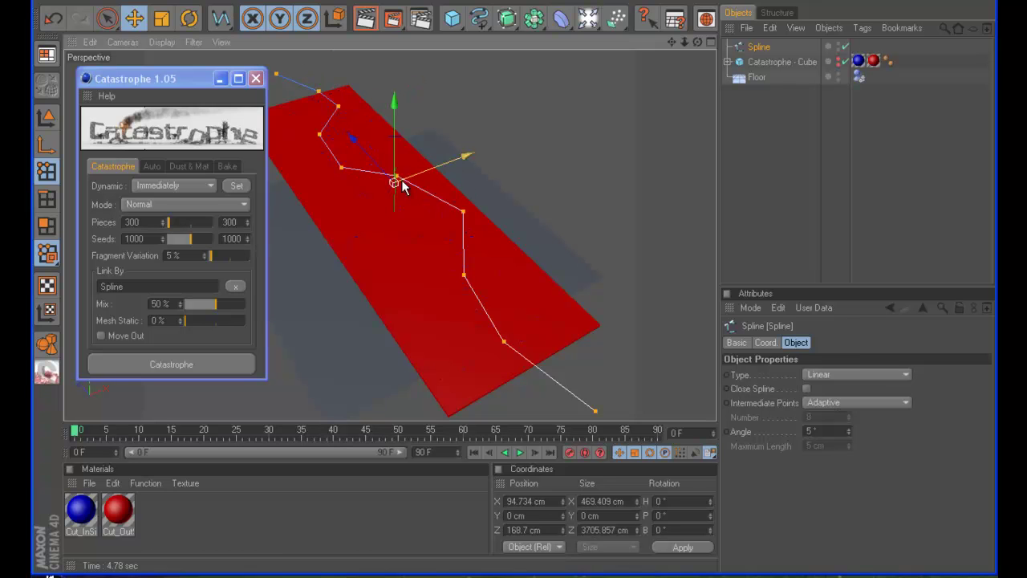
{"action": "right_click", "coordinate": [239, 165]}
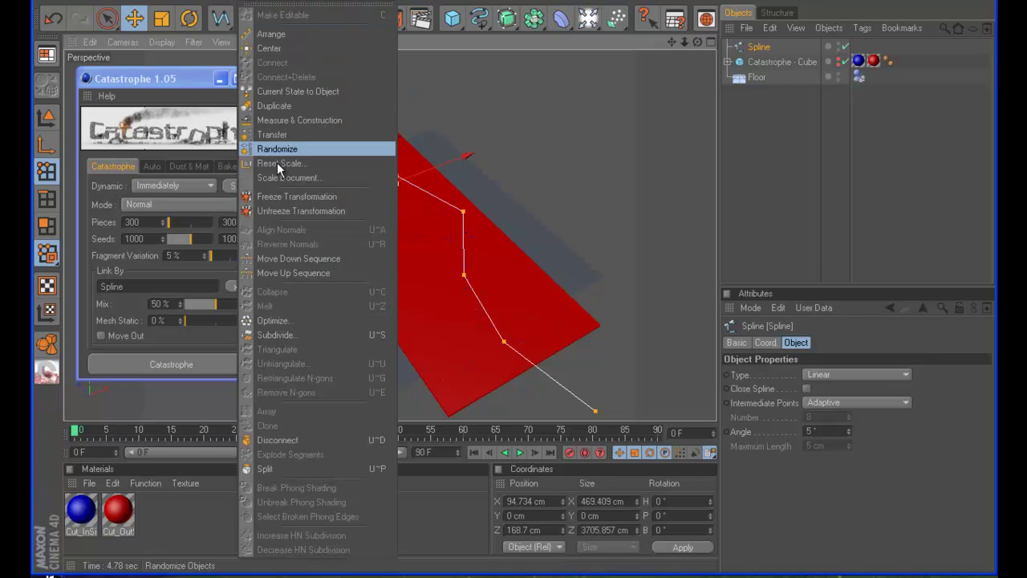
{"action": "left_click", "coordinate": [281, 335]}
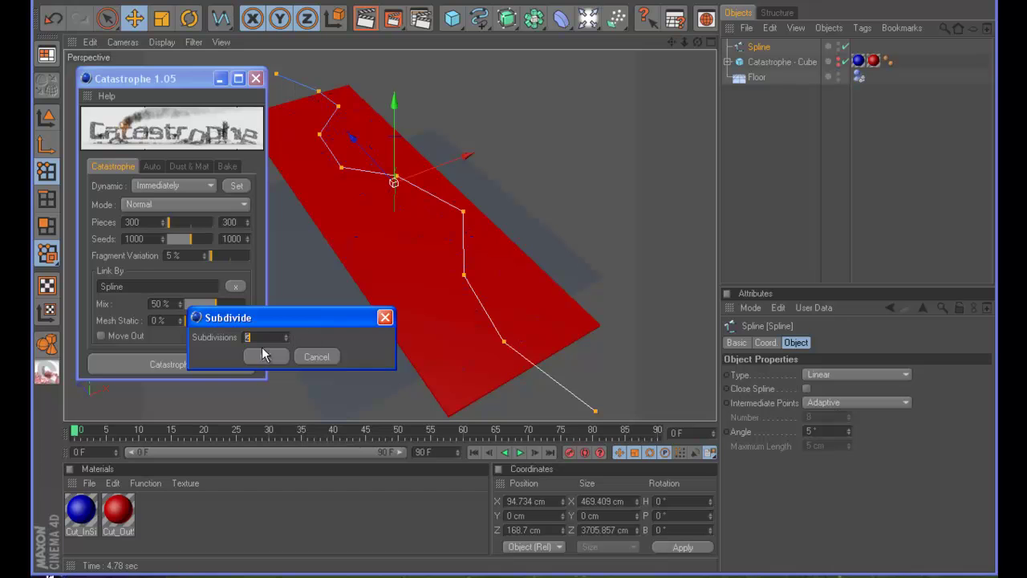
{"action": "left_click", "coordinate": [257, 356]}
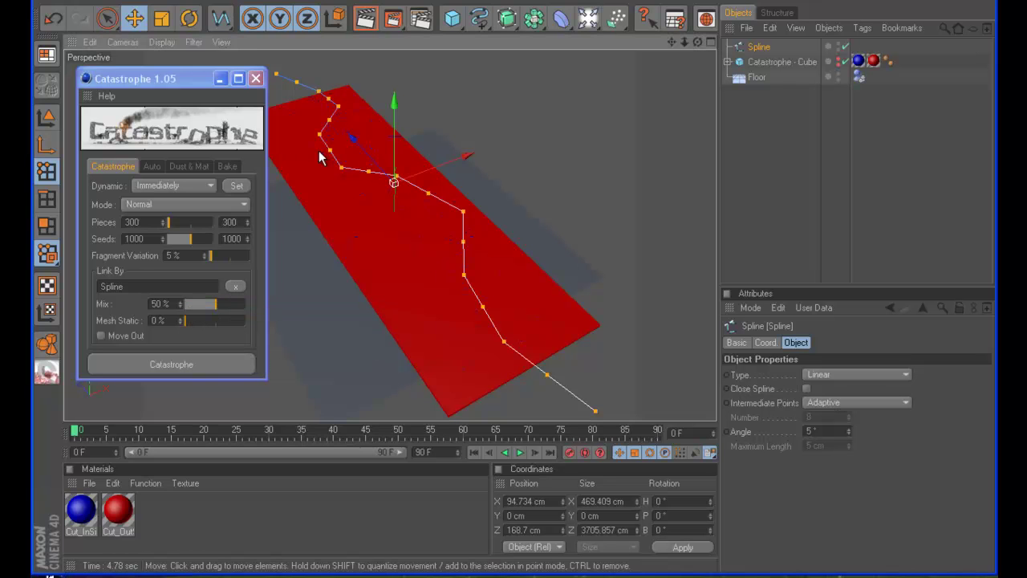
Step: Create a narrow outline of the zigzag spline so it becomes a closed double line
{"action": "right_click", "coordinate": [579, 197]}
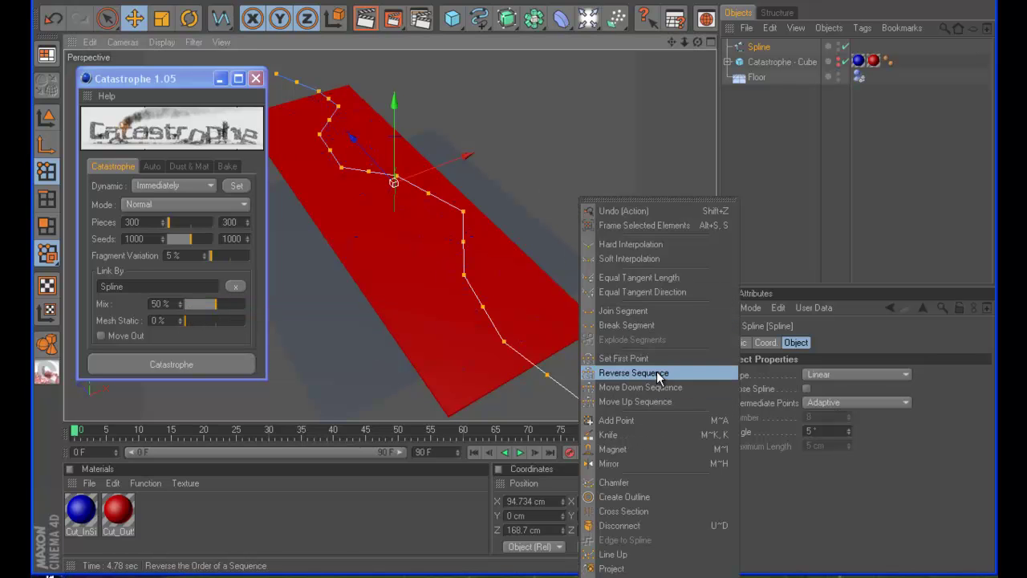
{"action": "left_click", "coordinate": [626, 498]}
{"action": "left_click_drag", "start_coordinate": [596, 272], "coordinate": [512, 298]}
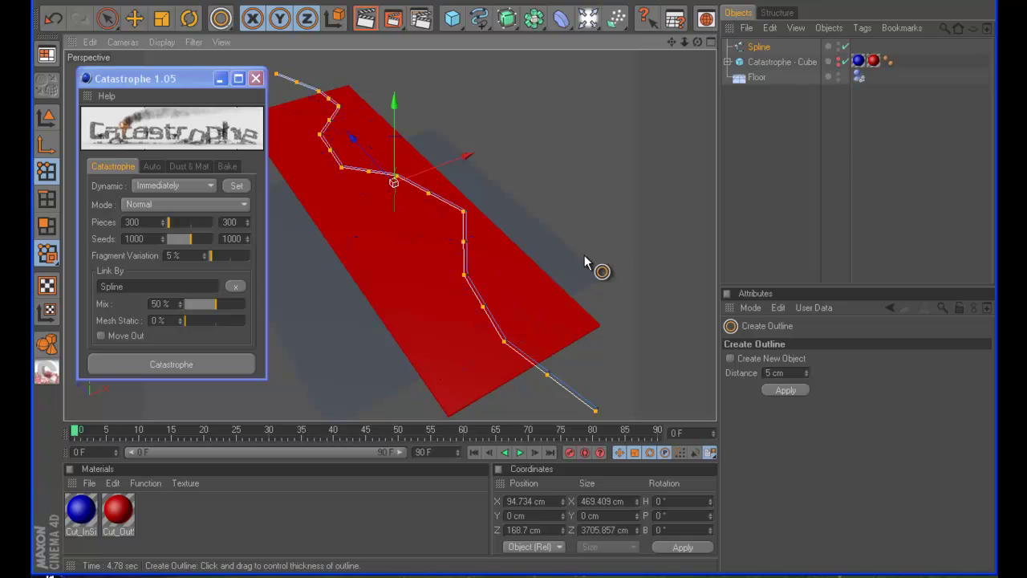
{"action": "left_click_drag", "start_coordinate": [536, 280], "coordinate": [526, 307], "text": "alt"}
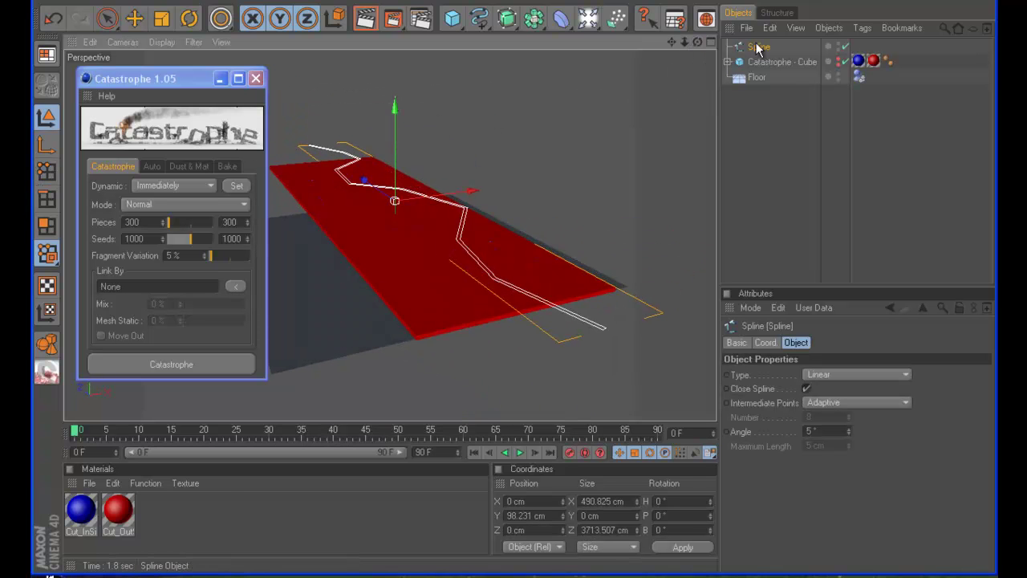
{"action": "left_click", "coordinate": [516, 301]}
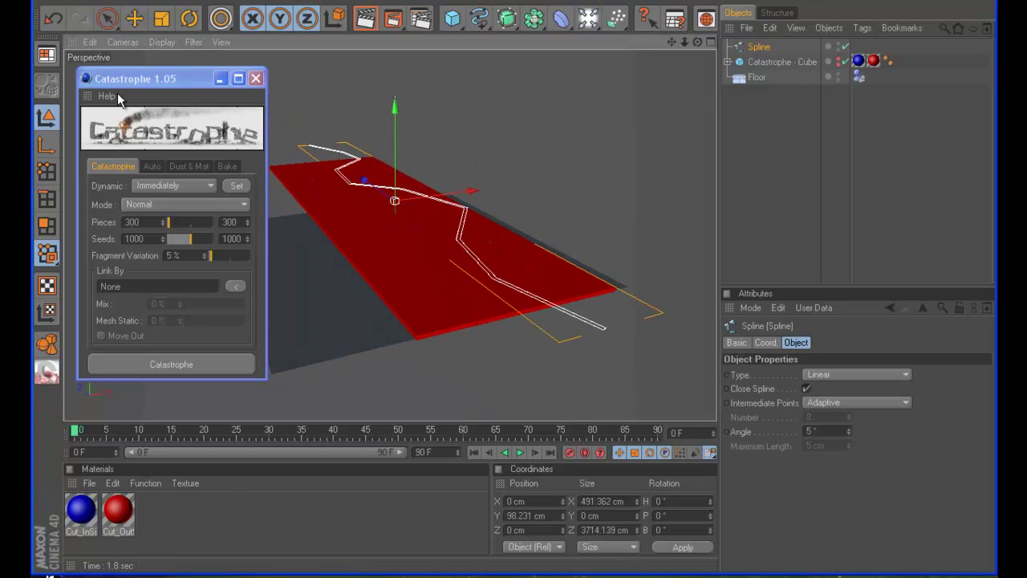
Step: Move the outlined spline down onto the slab in the front view, to a Y position of about -0.6 cm
{"action": "middle_click", "coordinate": [463, 239]}
{"action": "middle_click", "coordinate": [465, 253]}
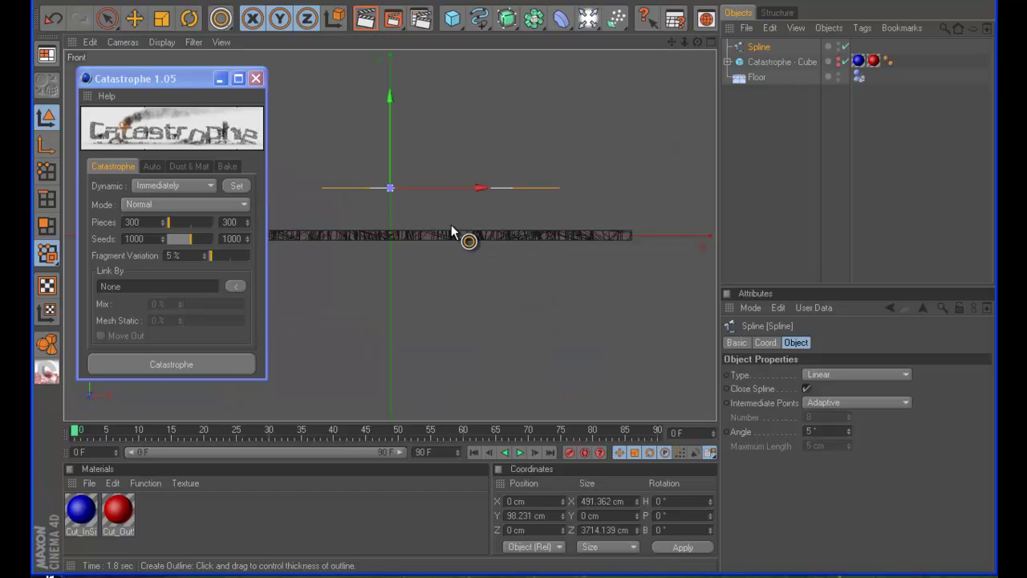
{"action": "left_click", "coordinate": [132, 20]}
{"action": "left_click_drag", "start_coordinate": [389, 81], "coordinate": [511, 295]}
{"action": "middle_click", "coordinate": [410, 82]}
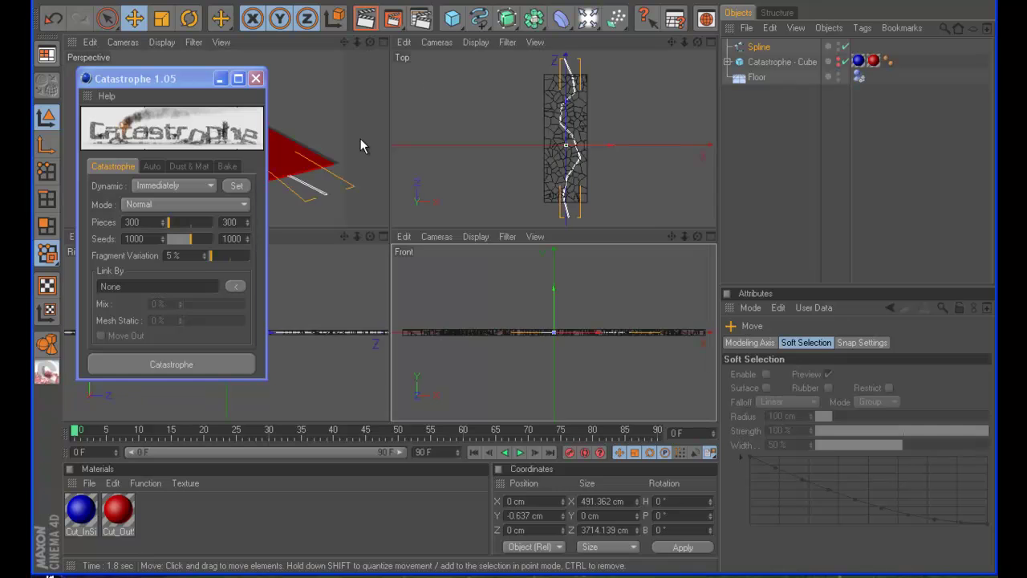
Step: Fracture the slab in the perspective view with the outlined spline linked, Fragment Variation at 10% and Mix at 60%
{"action": "middle_click", "coordinate": [360, 139]}
{"action": "left_click_drag", "start_coordinate": [697, 47], "coordinate": [682, 60]}
{"action": "left_click", "coordinate": [782, 62]}
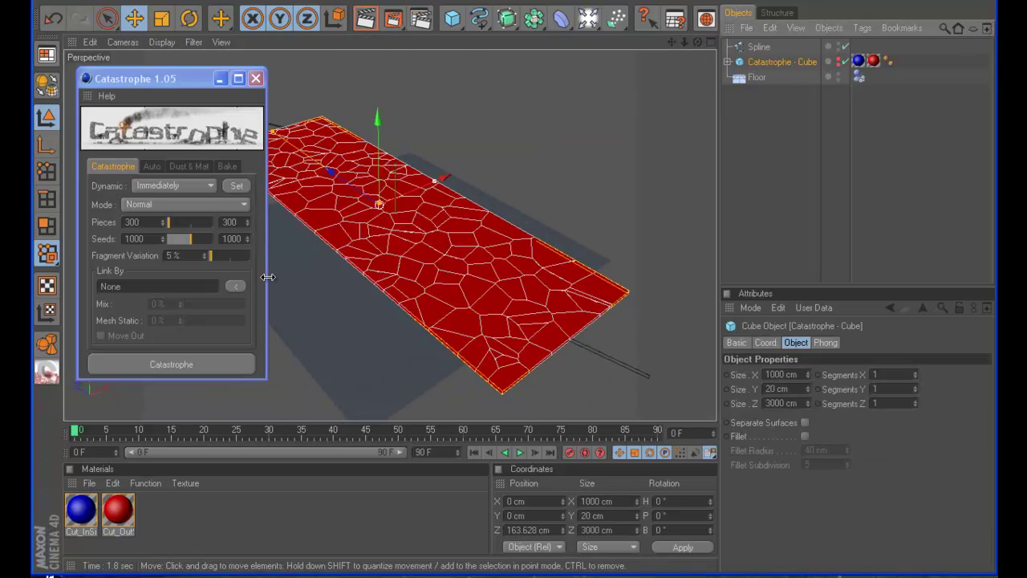
{"action": "left_click", "coordinate": [187, 359]}
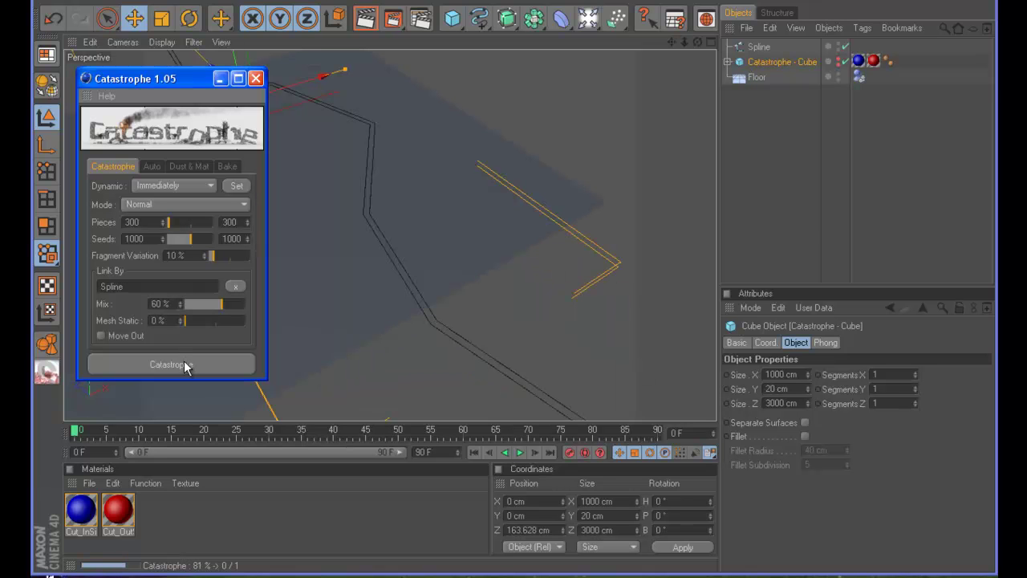
Step: Examine the slab's fracture pattern along the linked spline in the perspective and top views
{"action": "scroll", "coordinate": [468, 367], "scroll_direction": "down", "scroll_amount": 5}
{"action": "left_click_drag", "start_coordinate": [672, 42], "coordinate": [507, 299]}
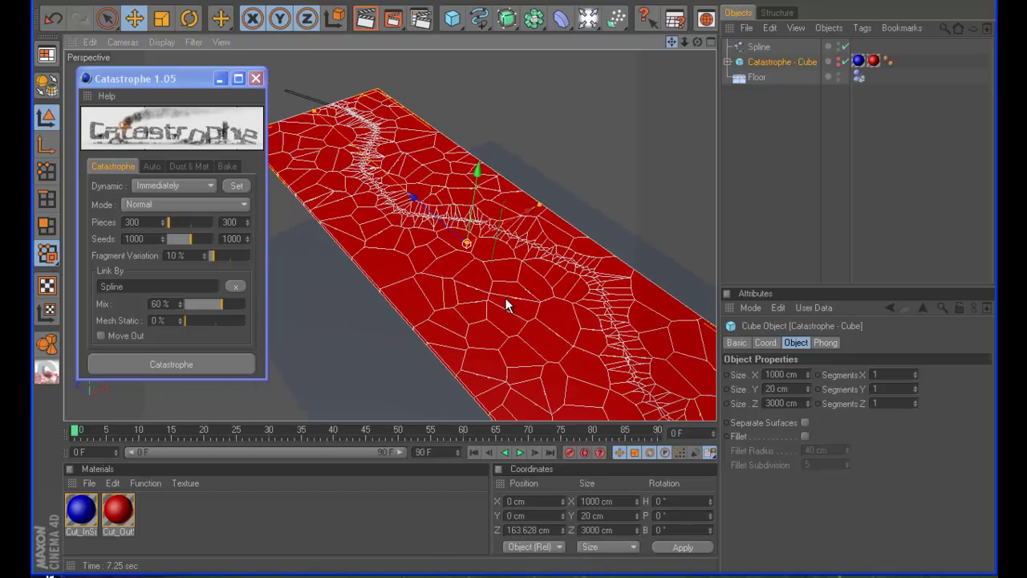
{"action": "middle_click", "coordinate": [564, 125]}
{"action": "middle_click", "coordinate": [512, 188]}
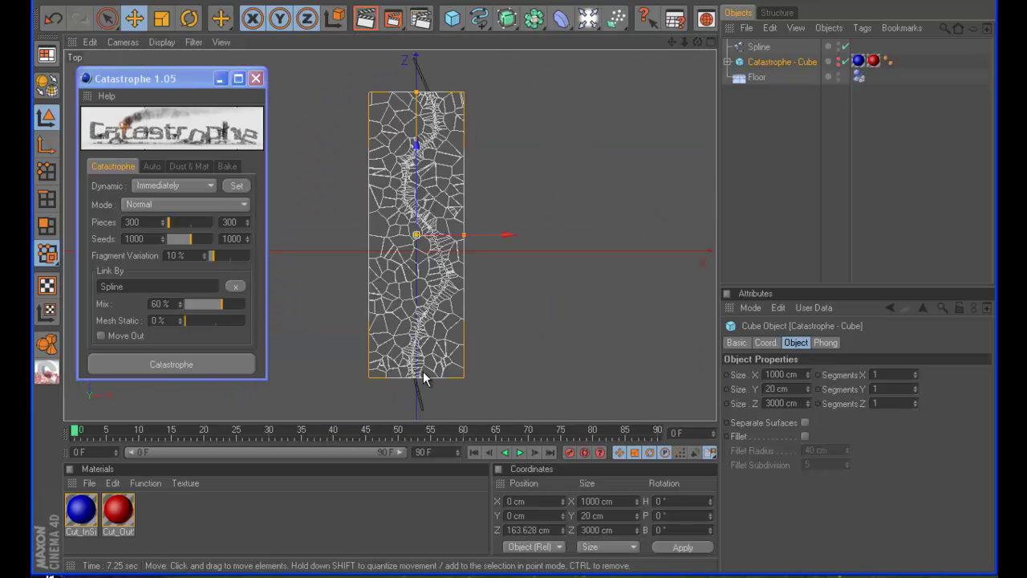
{"action": "scroll", "coordinate": [424, 379], "scroll_direction": "up", "scroll_amount": 1}
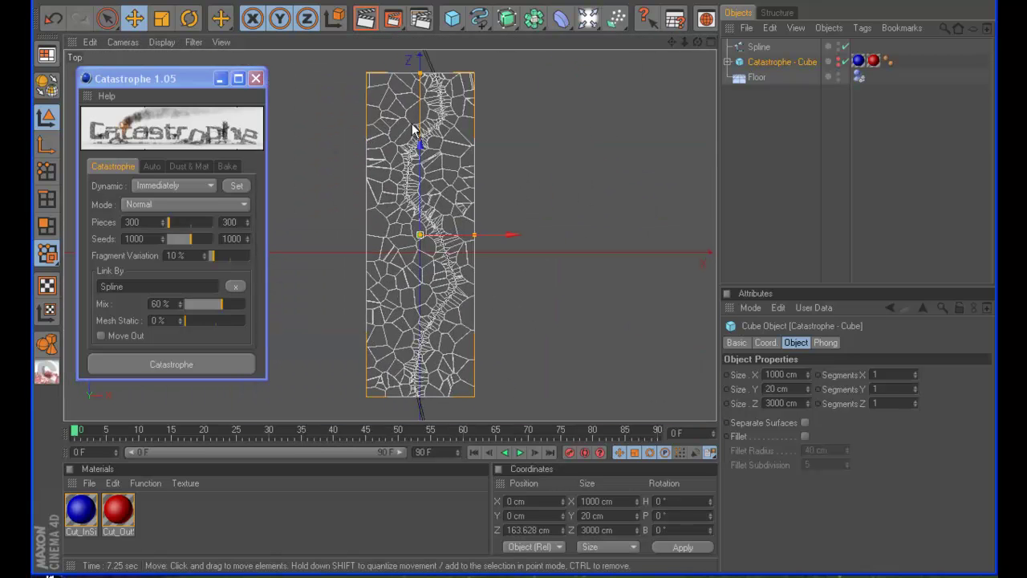
{"action": "middle_click", "coordinate": [433, 165]}
{"action": "middle_click", "coordinate": [376, 194]}
{"action": "left_click_drag", "start_coordinate": [375, 194], "coordinate": [662, 164], "text": "alt"}
{"action": "left_click_drag", "start_coordinate": [681, 50], "coordinate": [570, 62], "text": "alt"}
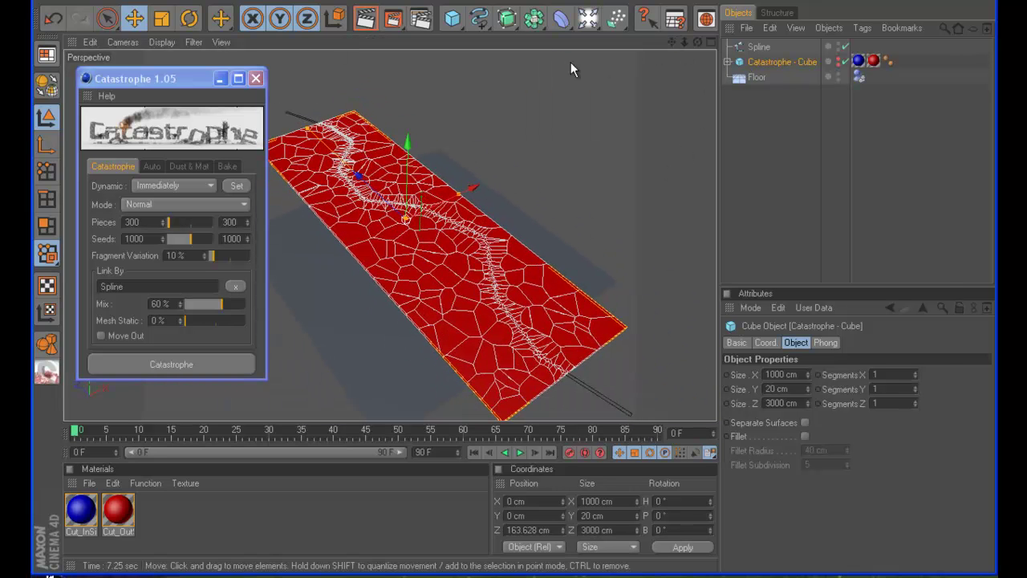
Step: Delete the Catastrophe cube without its children, keeping only the group of fractured pieces
{"action": "right_click", "coordinate": [761, 62]}
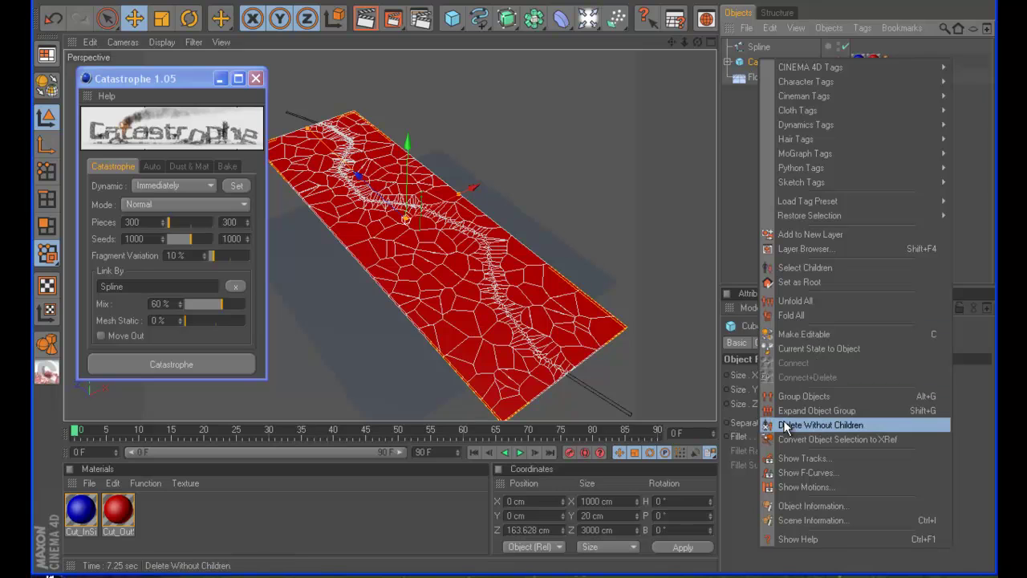
{"action": "left_click", "coordinate": [804, 425]}
{"action": "left_click", "coordinate": [755, 62]}
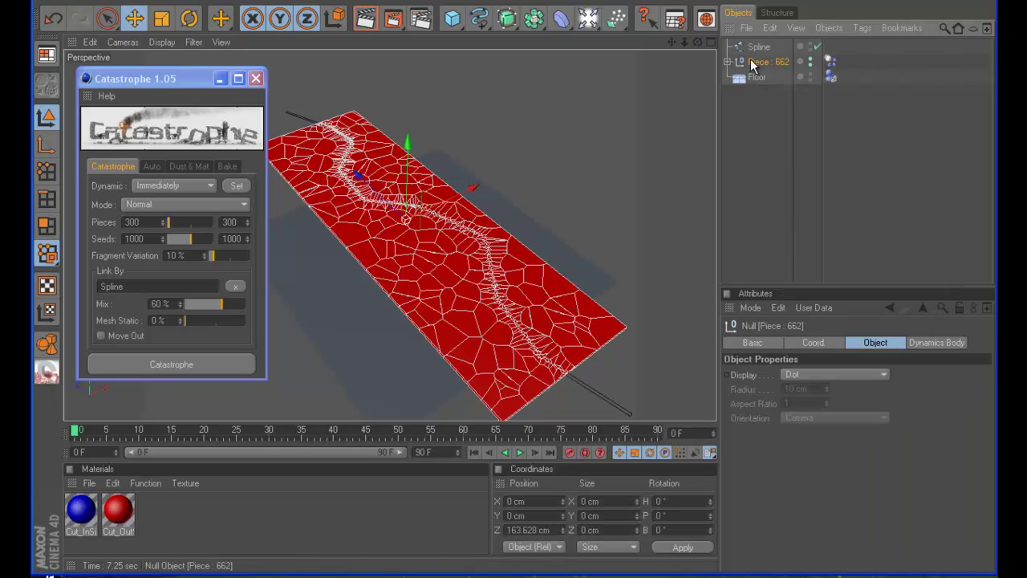
{"action": "right_click", "coordinate": [769, 63]}
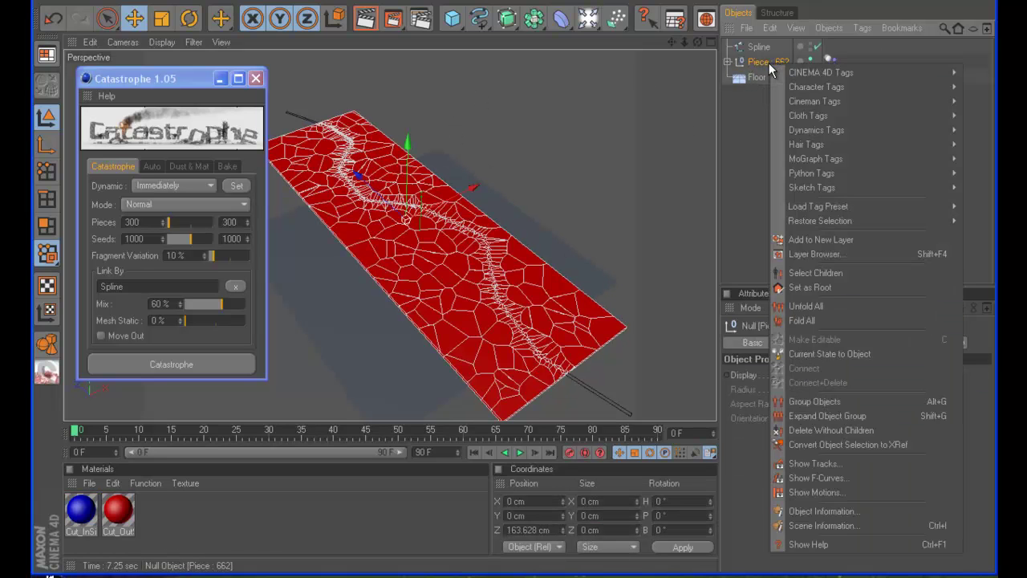
{"action": "left_click", "coordinate": [716, 109]}
Step: Add a MoGraph Fracture object and make the group of fractured pieces its child
{"action": "left_click", "coordinate": [435, 4]}
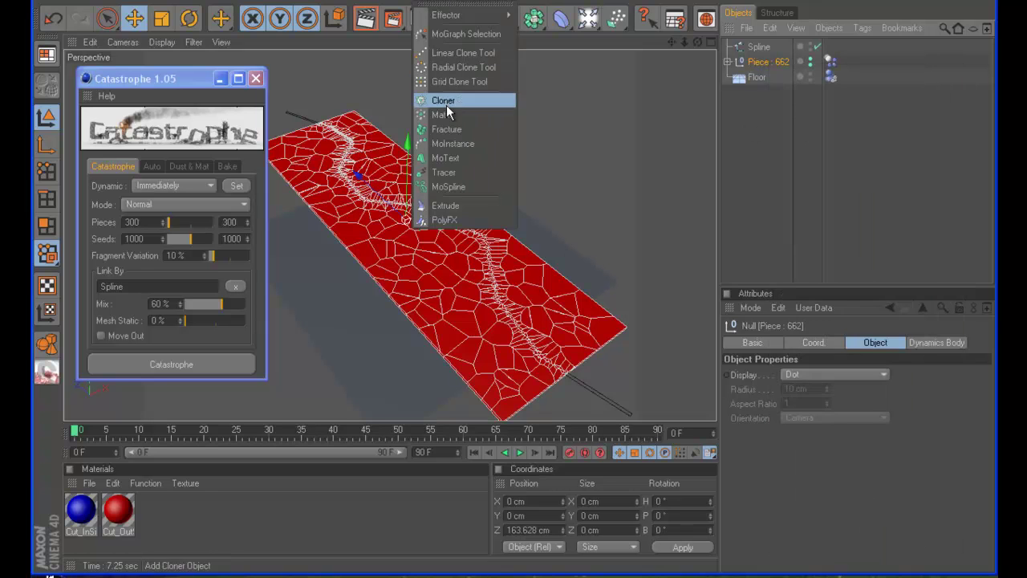
{"action": "left_click", "coordinate": [447, 122]}
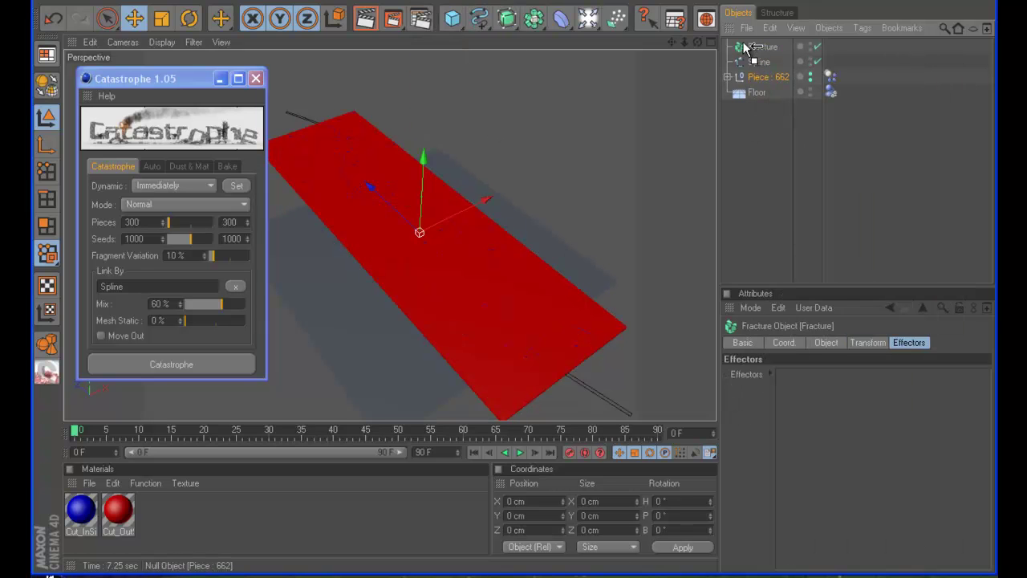
{"action": "left_click_drag", "start_coordinate": [751, 48], "coordinate": [754, 48]}
Step: Delete the pieces' group null without its children so all pieces sit directly under the Fracture object, and collapse the hierarchy
{"action": "right_click", "coordinate": [770, 57]}
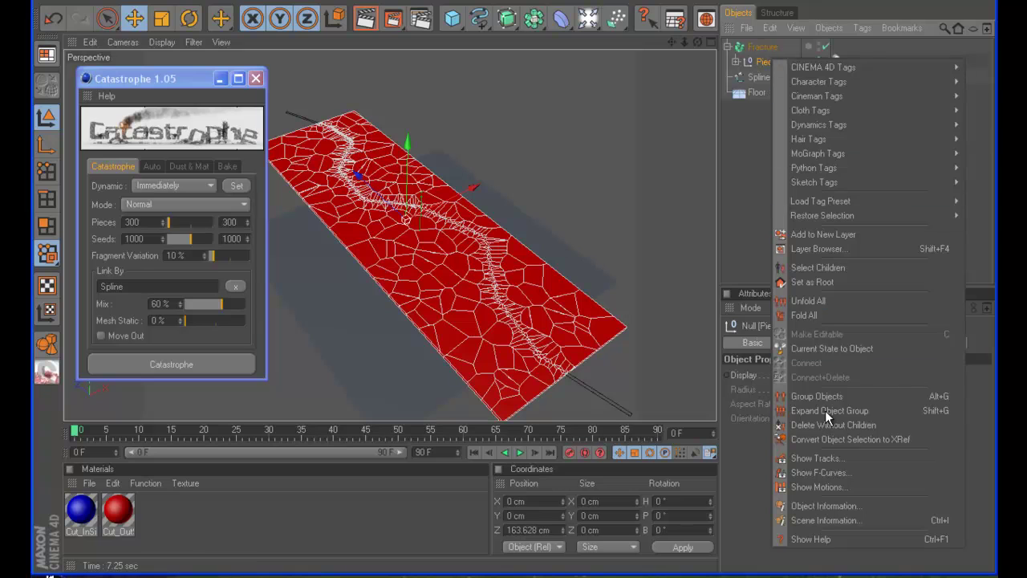
{"action": "left_click", "coordinate": [808, 427]}
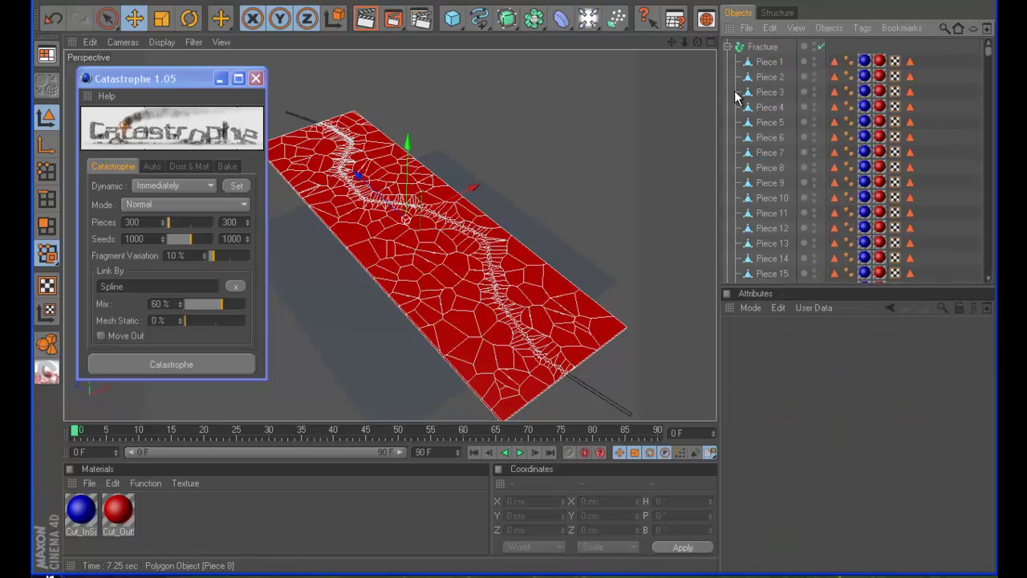
{"action": "left_click", "coordinate": [727, 47]}
Step: Give the Fracture object a Dynamics Body tag
{"action": "left_click", "coordinate": [758, 47]}
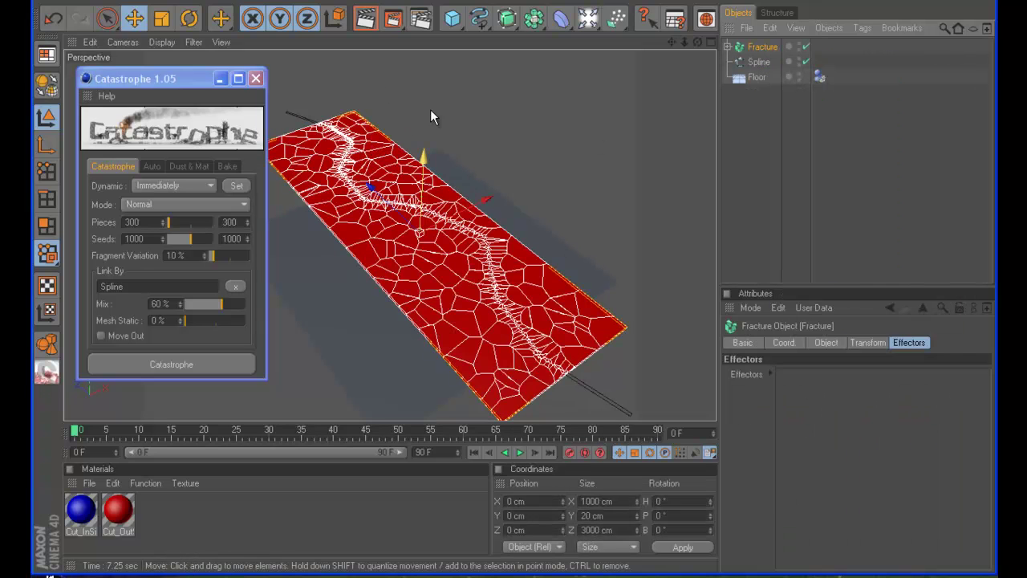
{"action": "right_click", "coordinate": [773, 44]}
{"action": "mouse_move", "coordinate": [815, 143]}
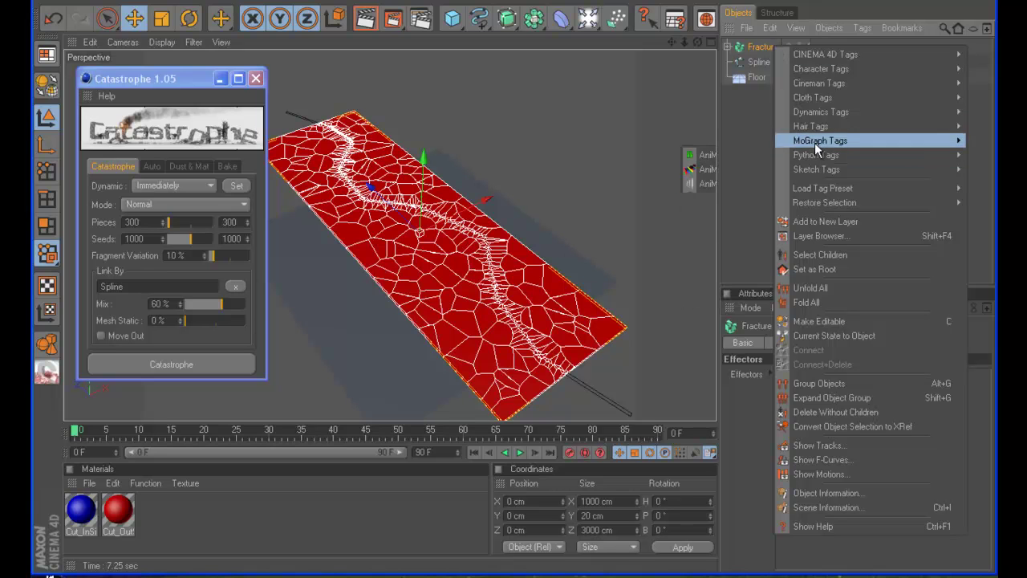
{"action": "mouse_move", "coordinate": [820, 112]}
{"action": "left_click", "coordinate": [728, 112]}
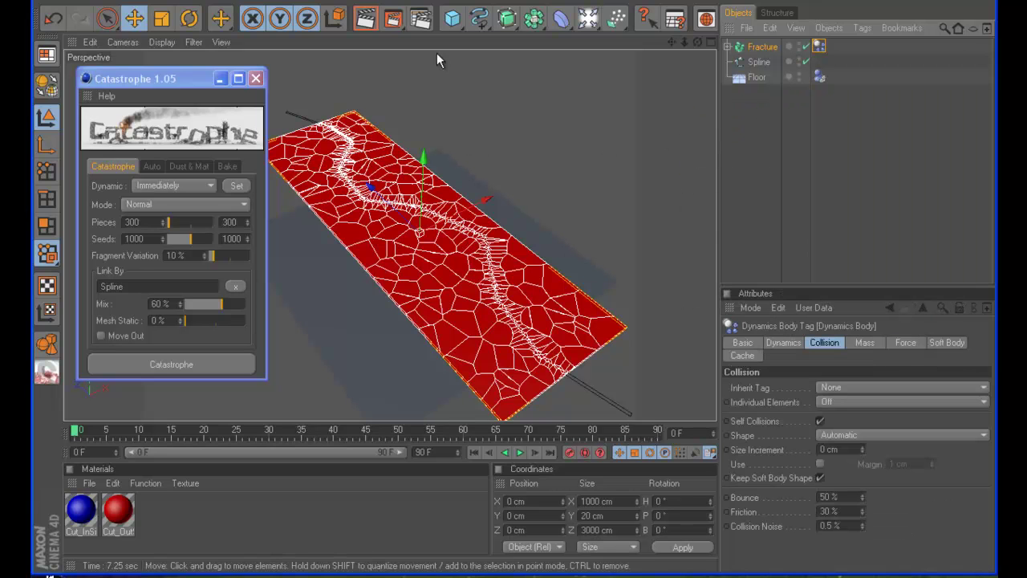
Step: Add a Plain effector to the Fracture object and set its falloff shape to Sphere
{"action": "left_click", "coordinate": [430, 11]}
{"action": "mouse_move", "coordinate": [469, 16]}
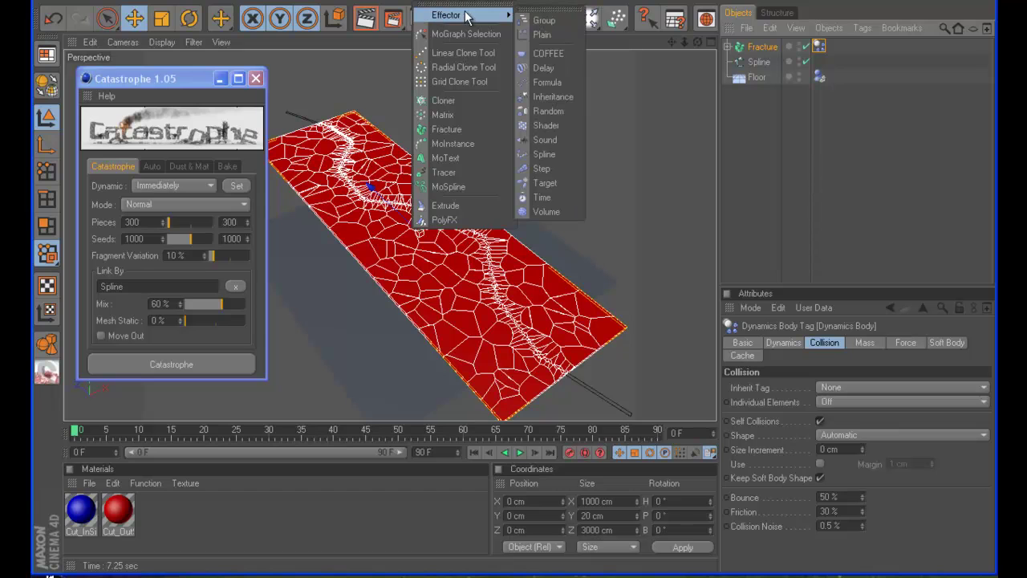
{"action": "left_click", "coordinate": [555, 35]}
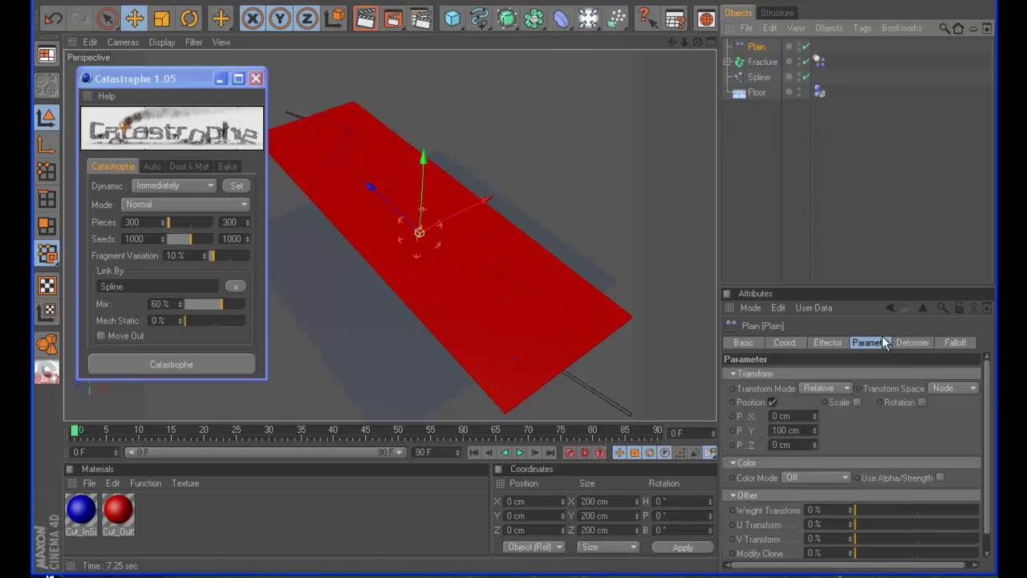
{"action": "left_click", "coordinate": [921, 342]}
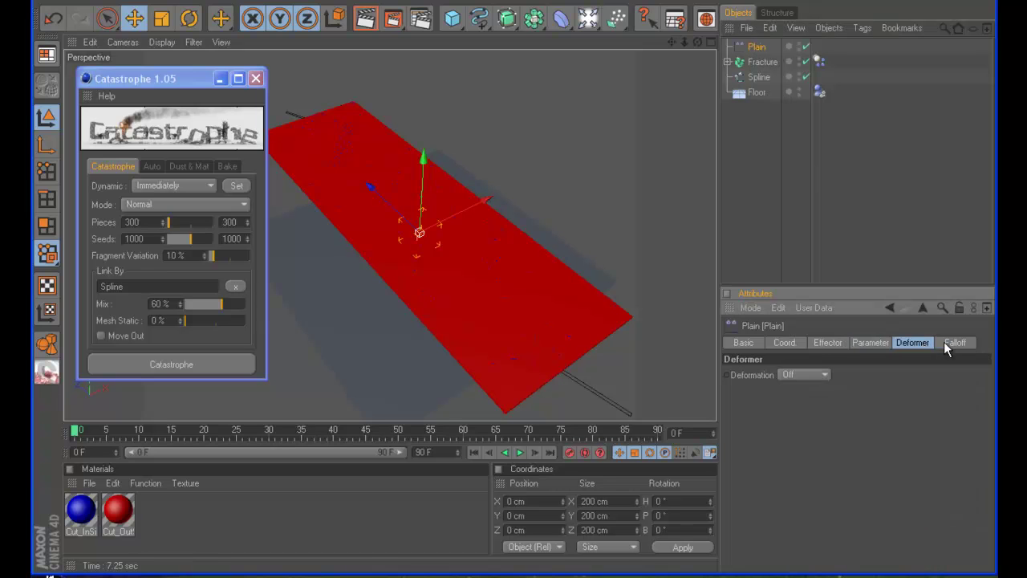
{"action": "left_click", "coordinate": [951, 342]}
{"action": "left_click", "coordinate": [782, 374]}
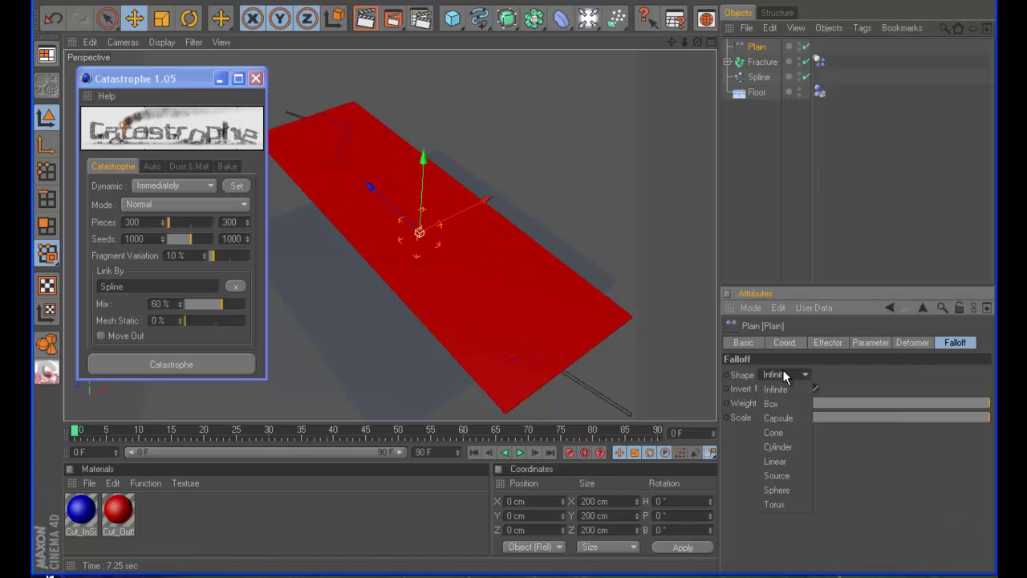
{"action": "left_click", "coordinate": [777, 489]}
Step: Add an Align To Spline tag to the Plain effector and assign the zigzag spline as its Spline Path
{"action": "left_click_drag", "start_coordinate": [513, 303], "coordinate": [676, 46], "text": "alt"}
{"action": "left_click_drag", "start_coordinate": [562, 319], "coordinate": [694, 331], "text": "alt"}
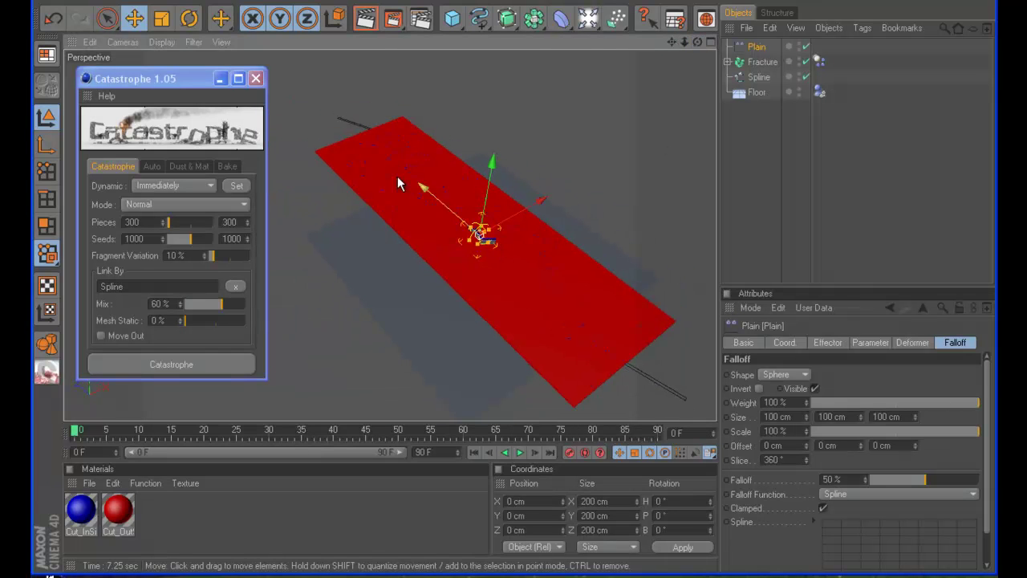
{"action": "right_click", "coordinate": [755, 54]}
{"action": "mouse_move", "coordinate": [774, 57]}
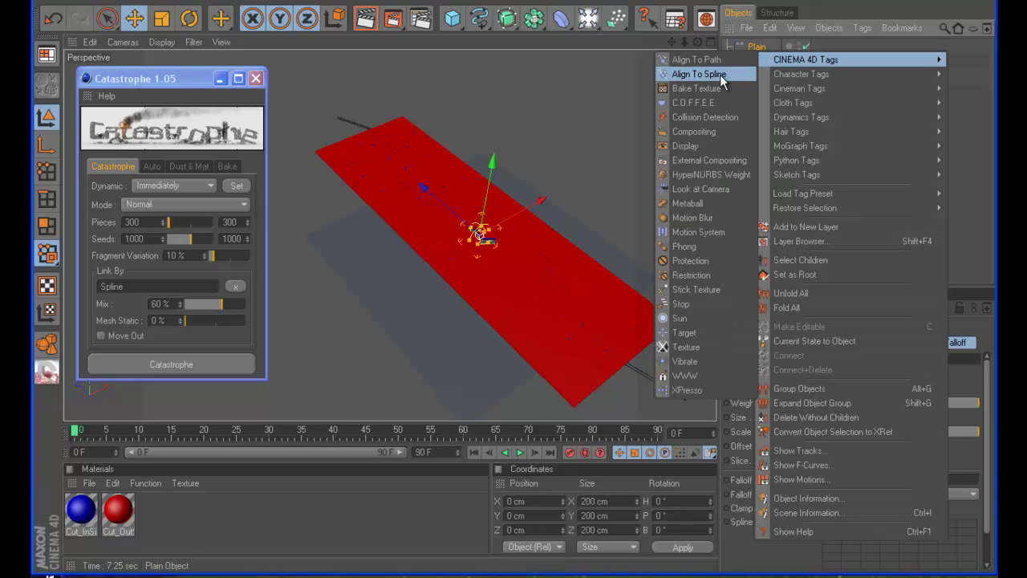
{"action": "left_click", "coordinate": [689, 75]}
{"action": "left_click_drag", "start_coordinate": [758, 77], "coordinate": [806, 375]}
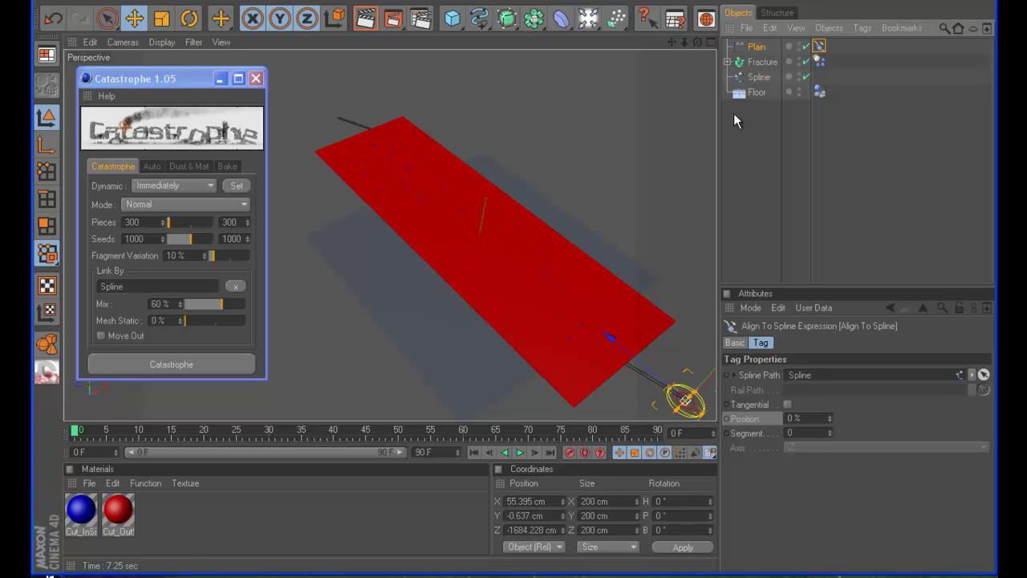
Step: Keyframe the Plain effector's spline position at 0% on frame 0 and 100% on frame 90, then return to the start
{"action": "left_click_drag", "start_coordinate": [504, 354], "coordinate": [534, 451], "text": "alt"}
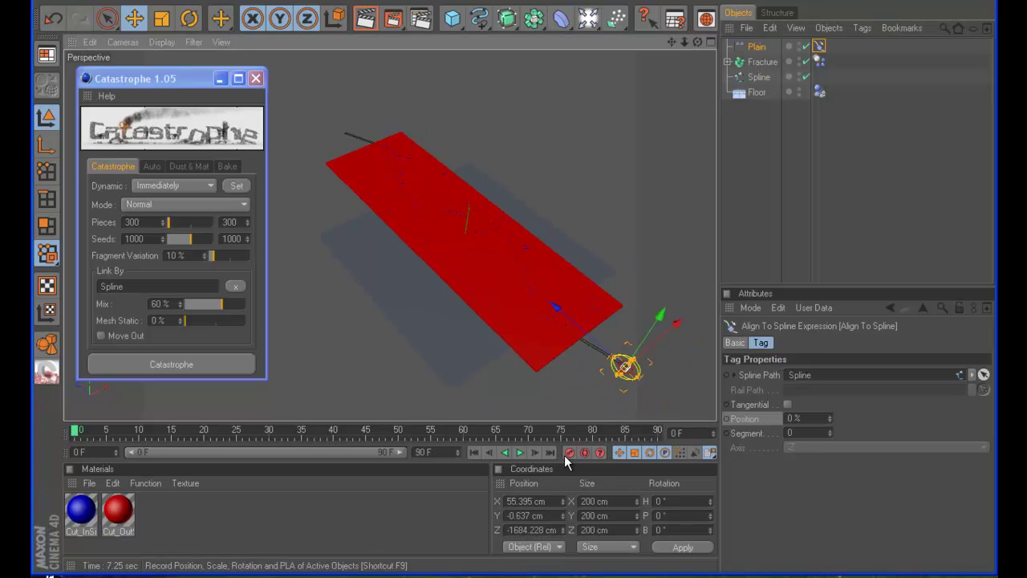
{"action": "left_click", "coordinate": [727, 419], "text": "ctrl"}
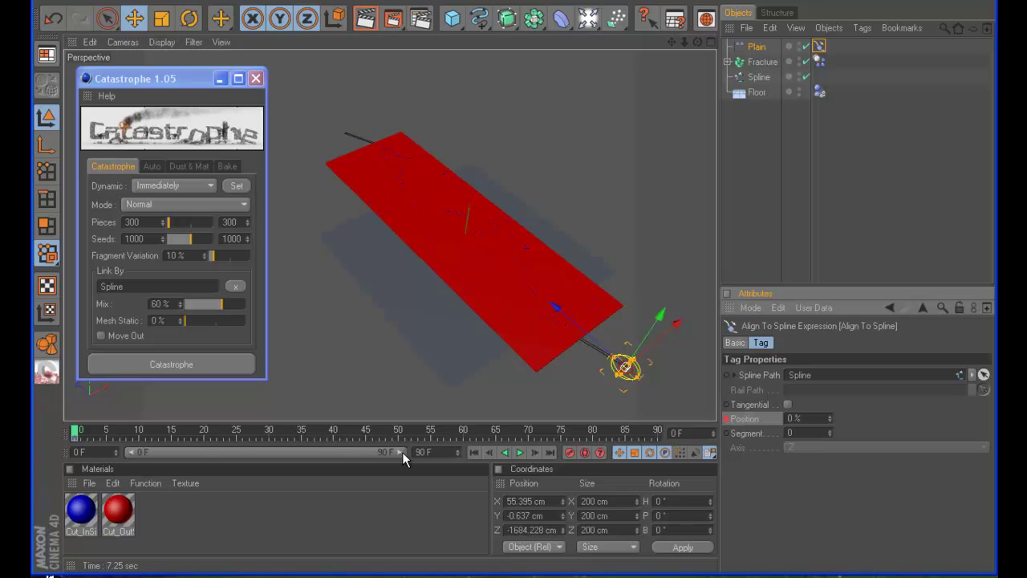
{"action": "left_click", "coordinate": [67, 433]}
{"action": "left_click", "coordinate": [794, 418]}
{"action": "type", "text": "100"}
{"action": "key", "text": "Return"}
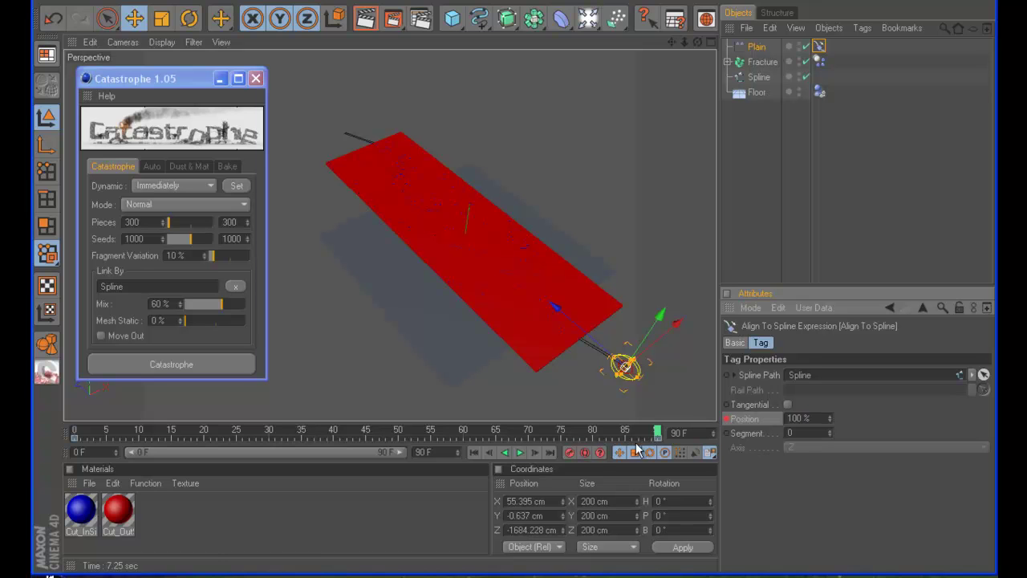
{"action": "left_click", "coordinate": [474, 452]}
Step: Raise the floor to just beneath the slab by setting its Y position to -10 cm
{"action": "left_click", "coordinate": [756, 92]}
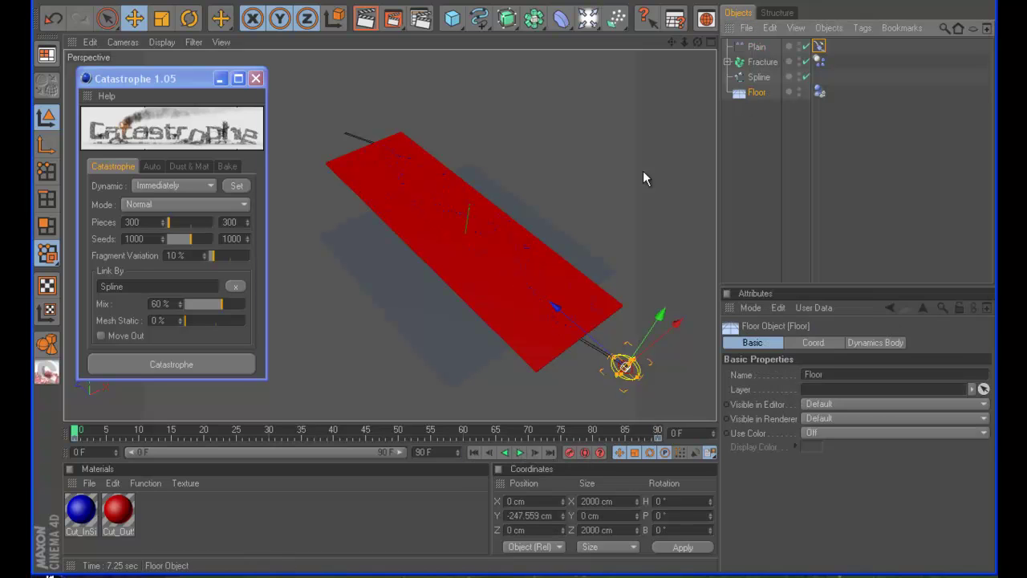
{"action": "middle_click", "coordinate": [642, 170]}
{"action": "middle_click", "coordinate": [493, 311]}
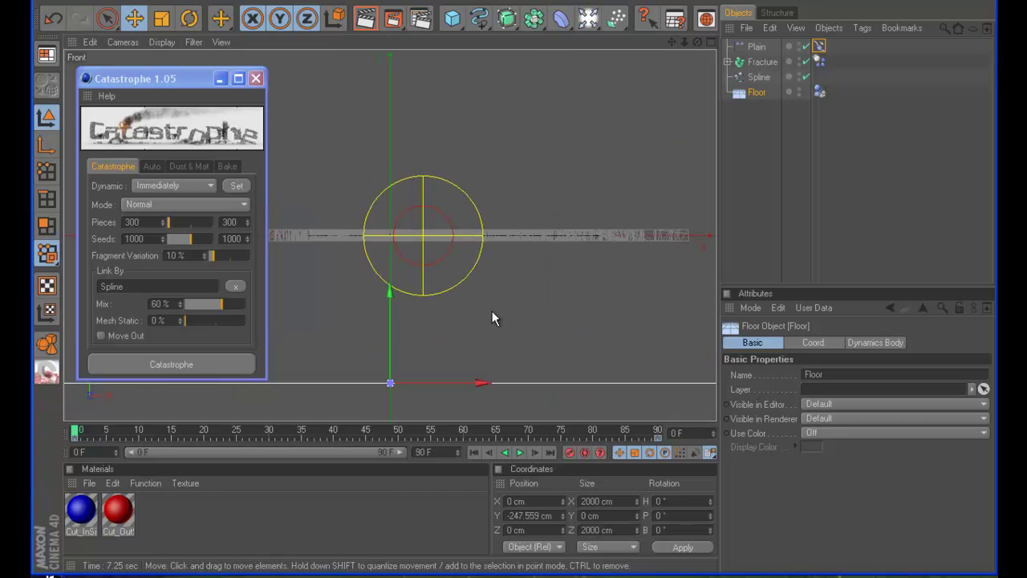
{"action": "left_click", "coordinate": [524, 501]}
{"action": "double_click", "coordinate": [533, 515]}
{"action": "type", "text": "0"}
{"action": "left_click", "coordinate": [683, 546]}
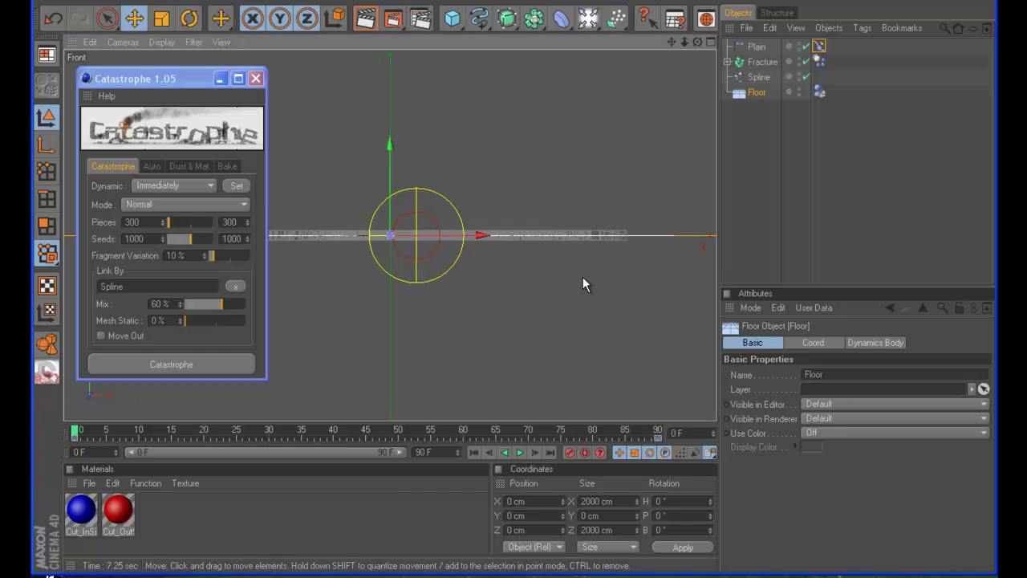
{"action": "double_click", "coordinate": [554, 515]}
{"action": "type", "text": "-10"}
{"action": "key", "text": "Return"}
Step: Set the trigger of the Fracture object's Dynamics Body tag to At Velocity Peak and play the simulation in the perspective view
{"action": "middle_click", "coordinate": [472, 249]}
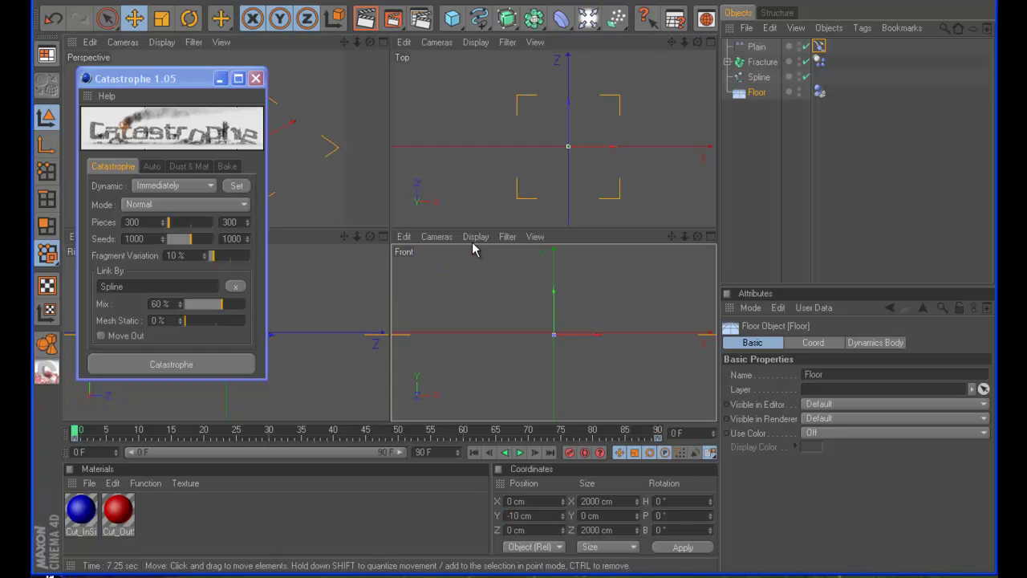
{"action": "middle_click", "coordinate": [367, 189]}
{"action": "scroll", "coordinate": [611, 212], "scroll_direction": "up", "scroll_amount": 1}
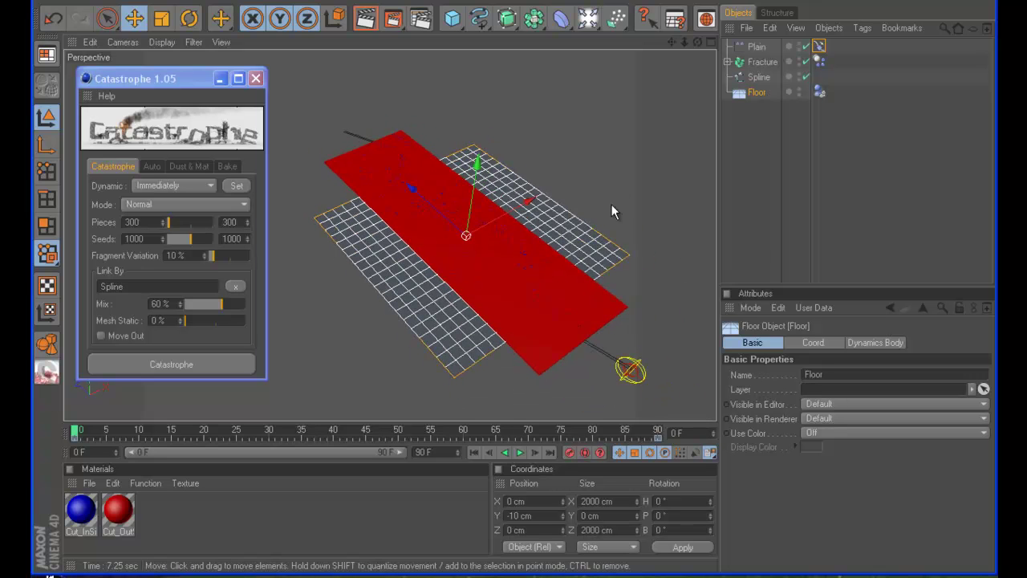
{"action": "left_click_drag", "start_coordinate": [672, 42], "coordinate": [710, 38]}
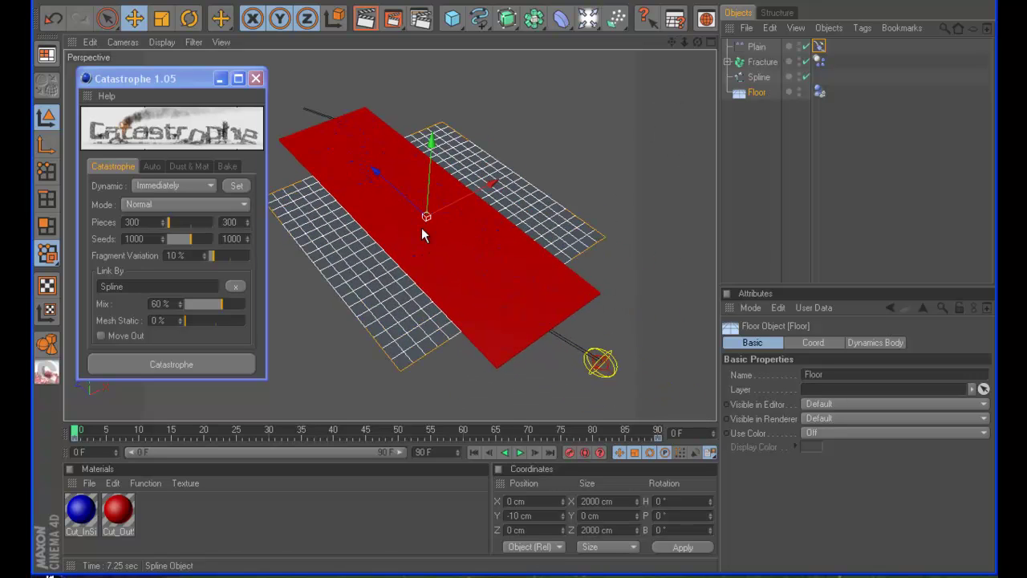
{"action": "left_click", "coordinate": [762, 64]}
{"action": "left_click", "coordinate": [819, 61]}
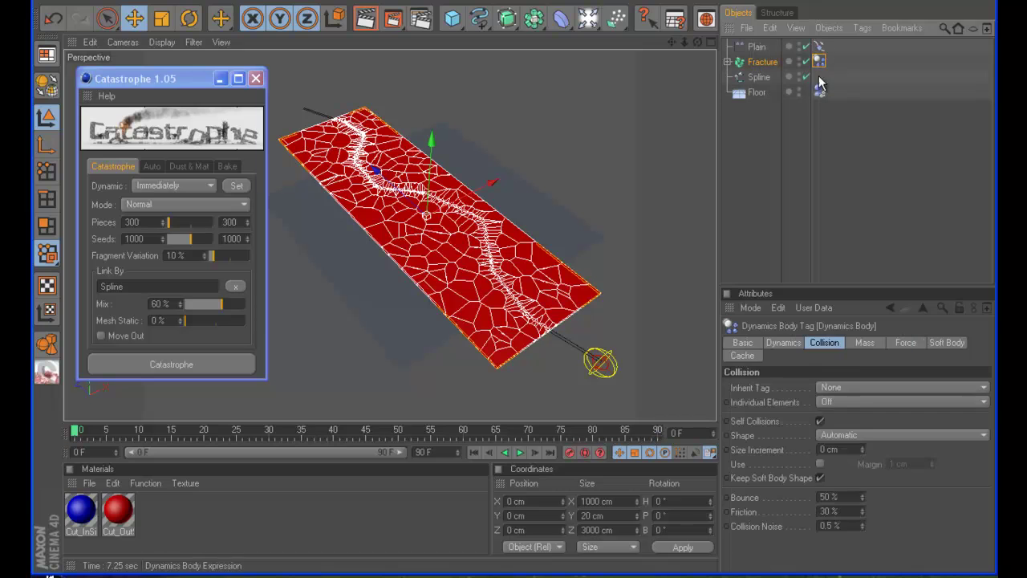
{"action": "left_click", "coordinate": [838, 345]}
{"action": "left_click", "coordinate": [853, 341]}
{"action": "left_click", "coordinate": [795, 341]}
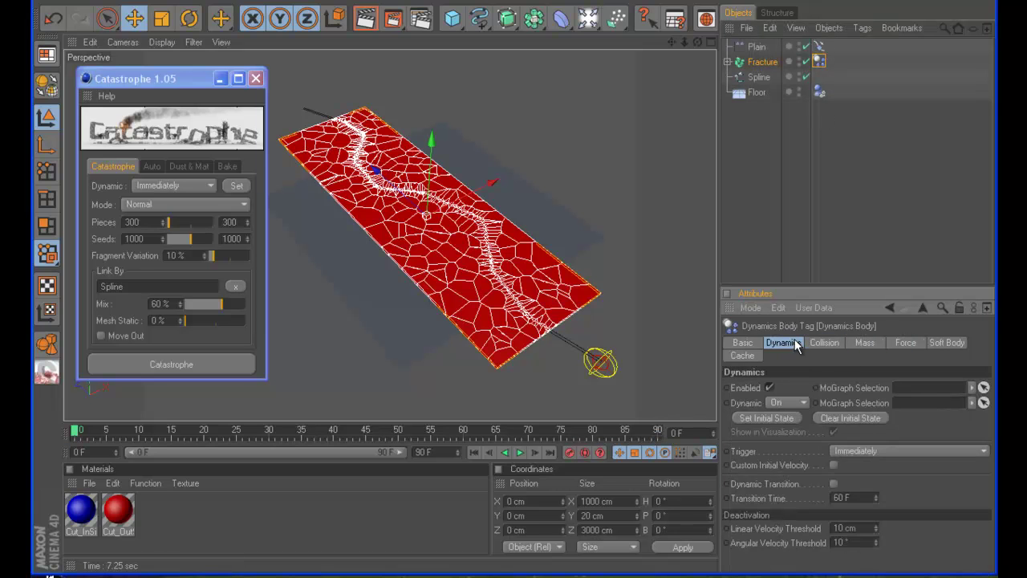
{"action": "left_click", "coordinate": [859, 450]}
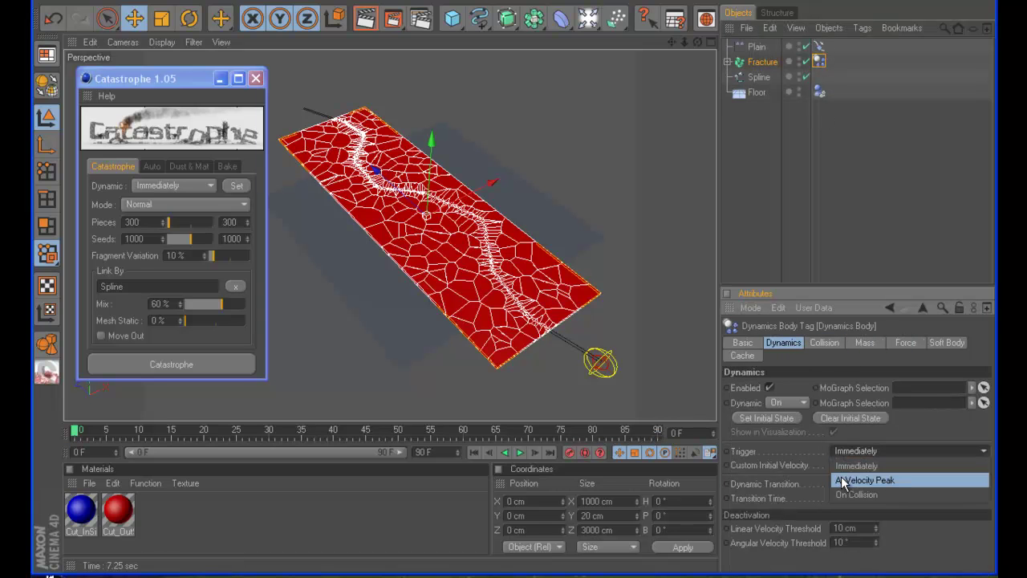
{"action": "left_click", "coordinate": [854, 480]}
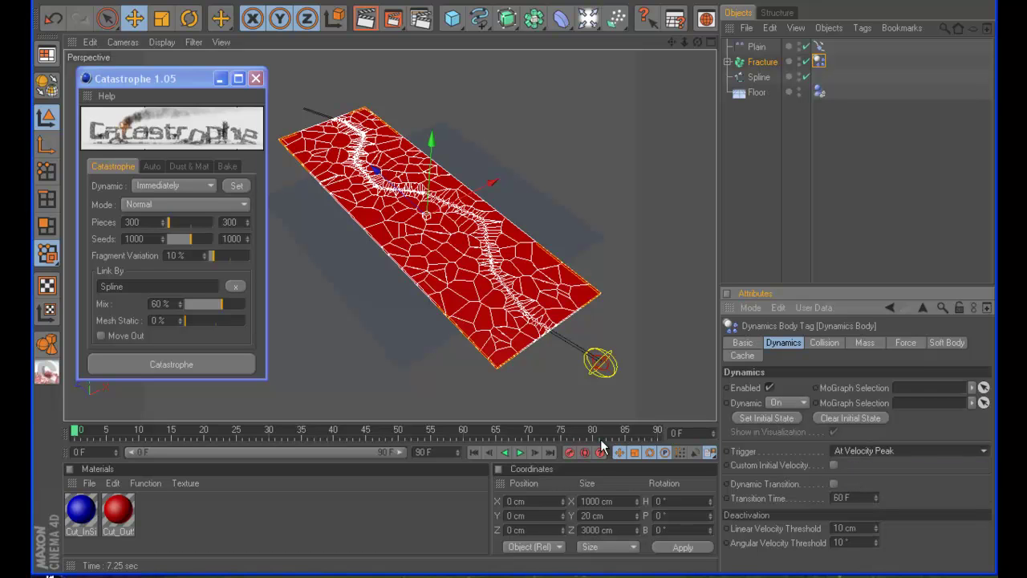
{"action": "left_click", "coordinate": [523, 453]}
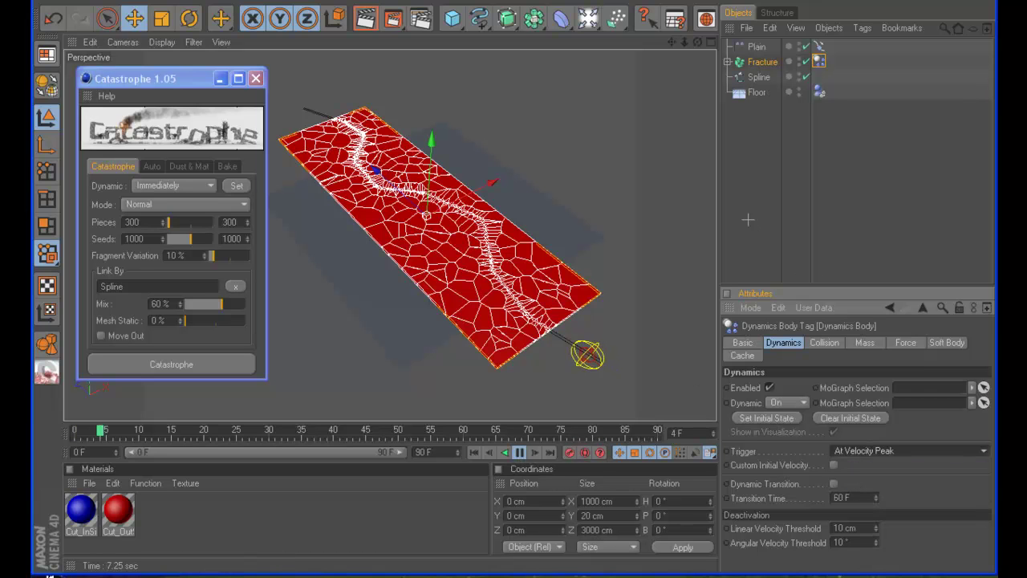
Step: Set the Plain effector's Y position parameter to 2 cm while the simulation plays
{"action": "left_click", "coordinate": [705, 233]}
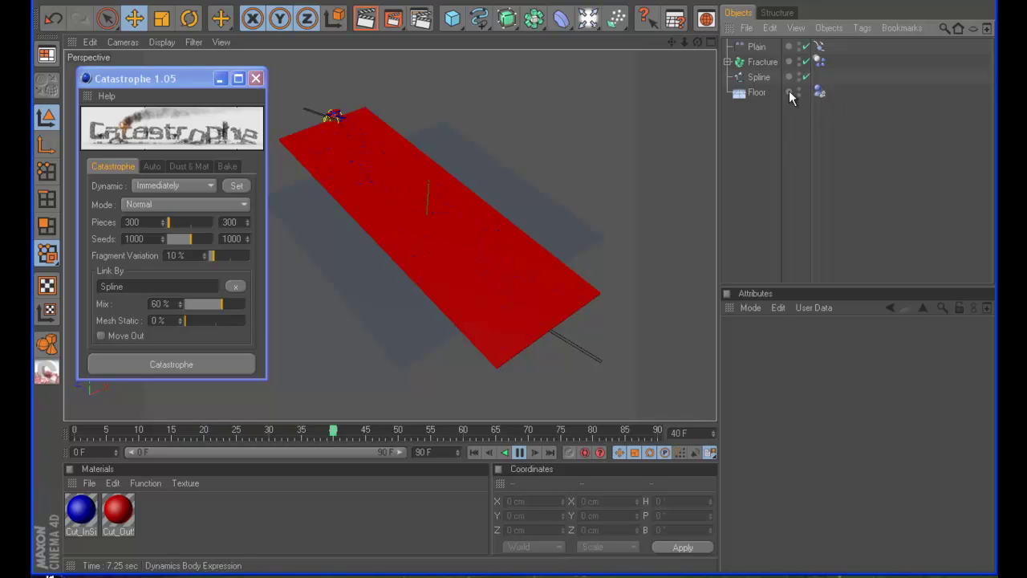
{"action": "left_click", "coordinate": [756, 47]}
{"action": "left_click", "coordinate": [846, 346]}
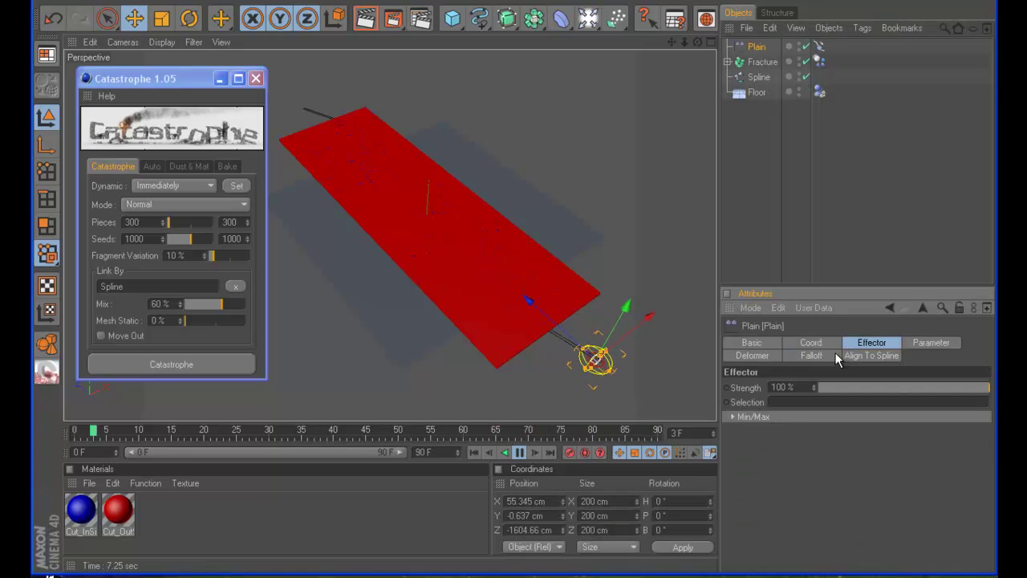
{"action": "left_click", "coordinate": [860, 358]}
{"action": "left_click", "coordinate": [818, 343]}
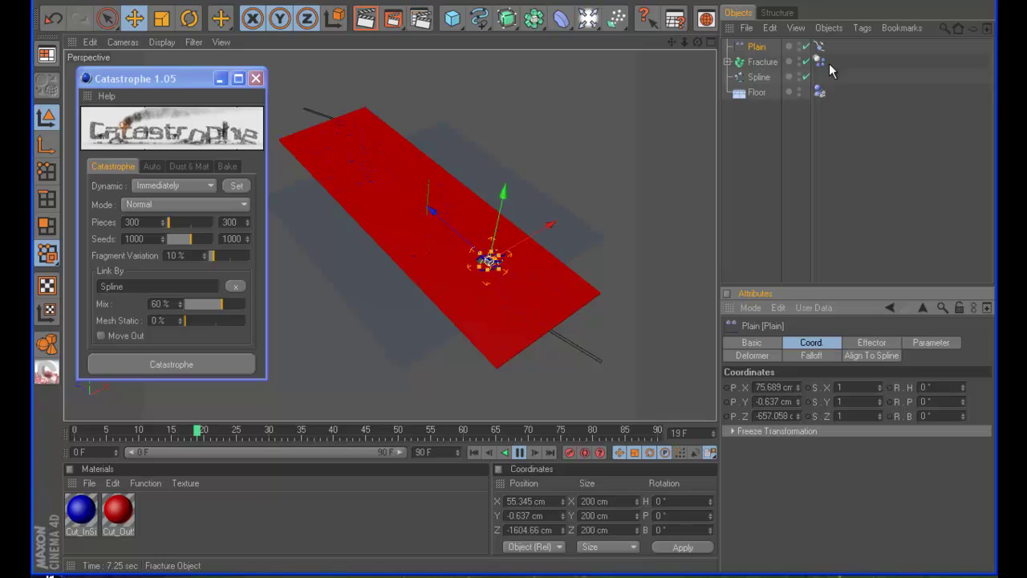
{"action": "left_click", "coordinate": [872, 343]}
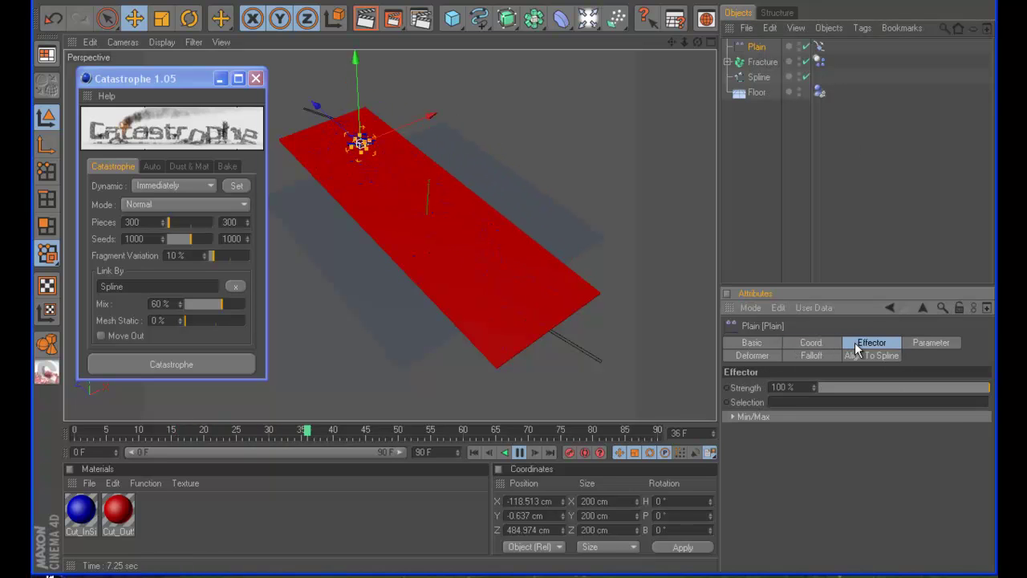
{"action": "left_click", "coordinate": [929, 342]}
{"action": "left_click_drag", "start_coordinate": [790, 443], "coordinate": [765, 443]}
{"action": "type", "text": "2"}
{"action": "left_click", "coordinate": [788, 250]}
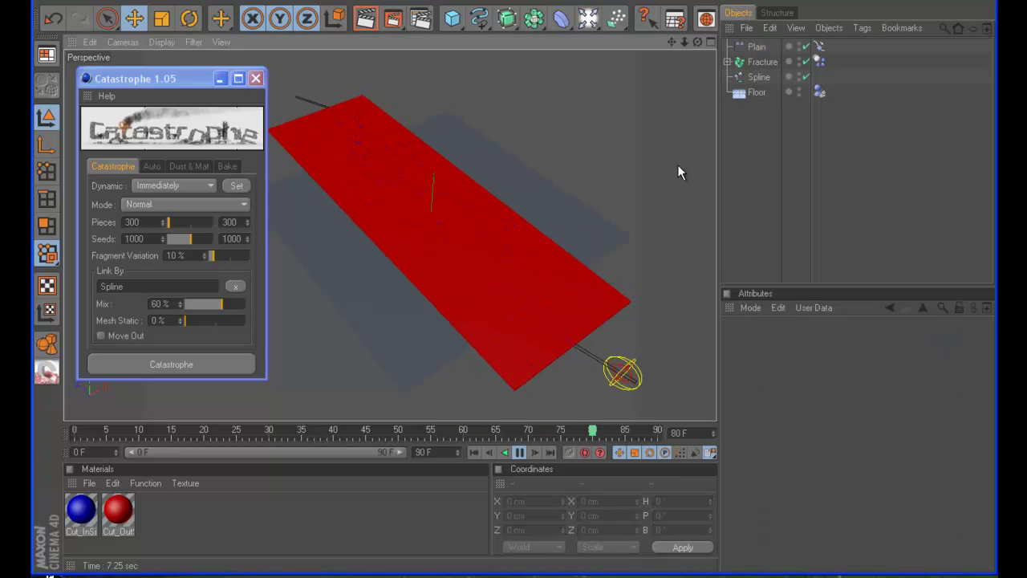
Step: Set the Fracture object's Dynamics Body tag to Apply Tag to Children with Individual Elements set to All, and pause the playback
{"action": "left_click", "coordinate": [818, 62]}
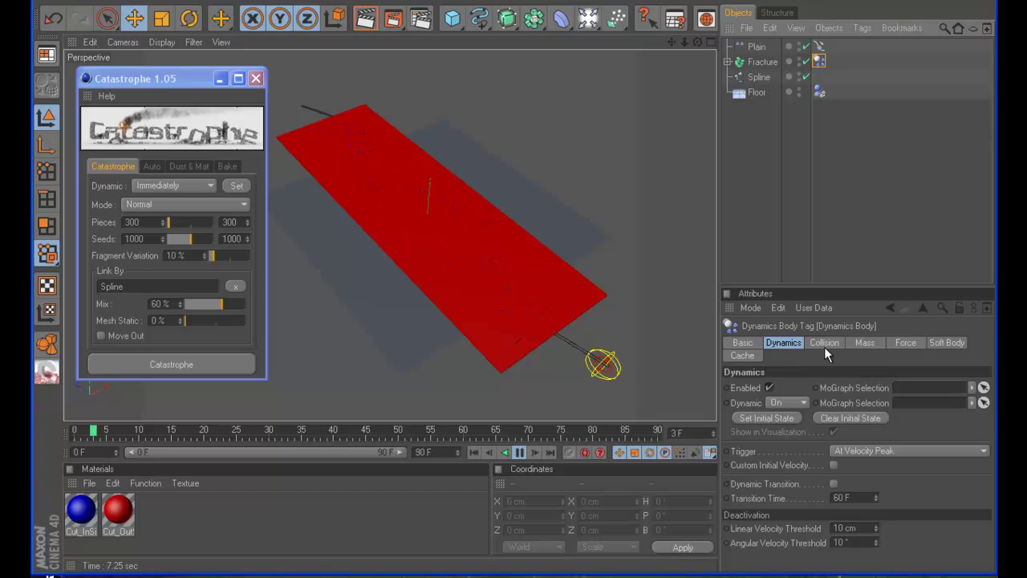
{"action": "left_click", "coordinate": [824, 343]}
{"action": "left_click", "coordinate": [846, 387]}
{"action": "left_click", "coordinate": [845, 408]}
{"action": "left_click", "coordinate": [836, 404]}
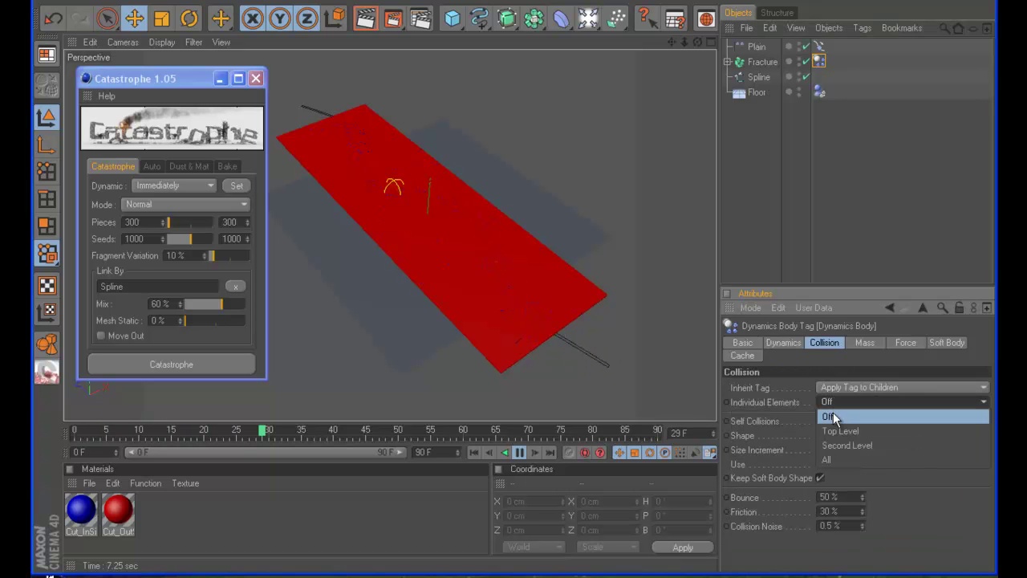
{"action": "left_click", "coordinate": [842, 458]}
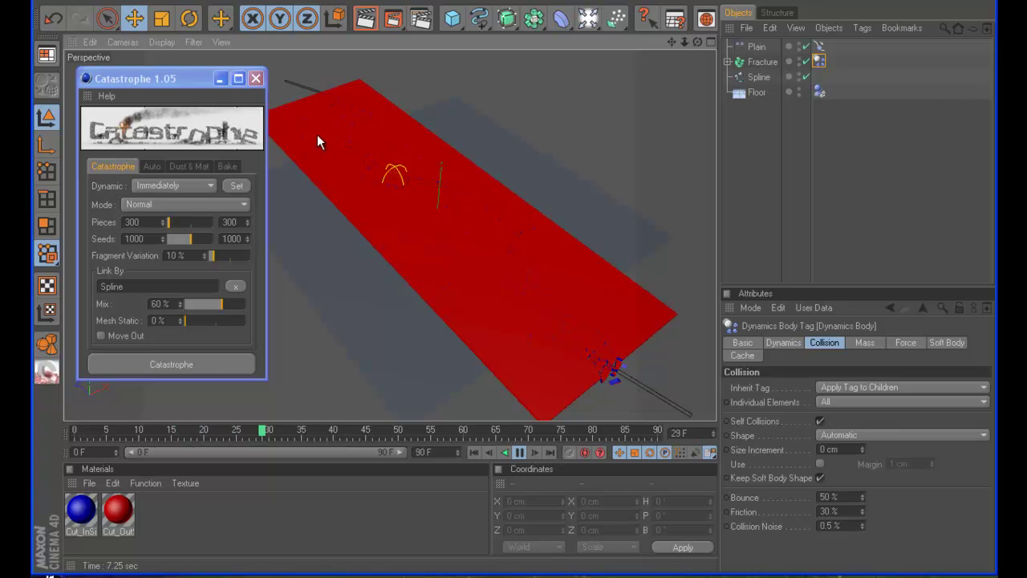
{"action": "left_click", "coordinate": [520, 452]}
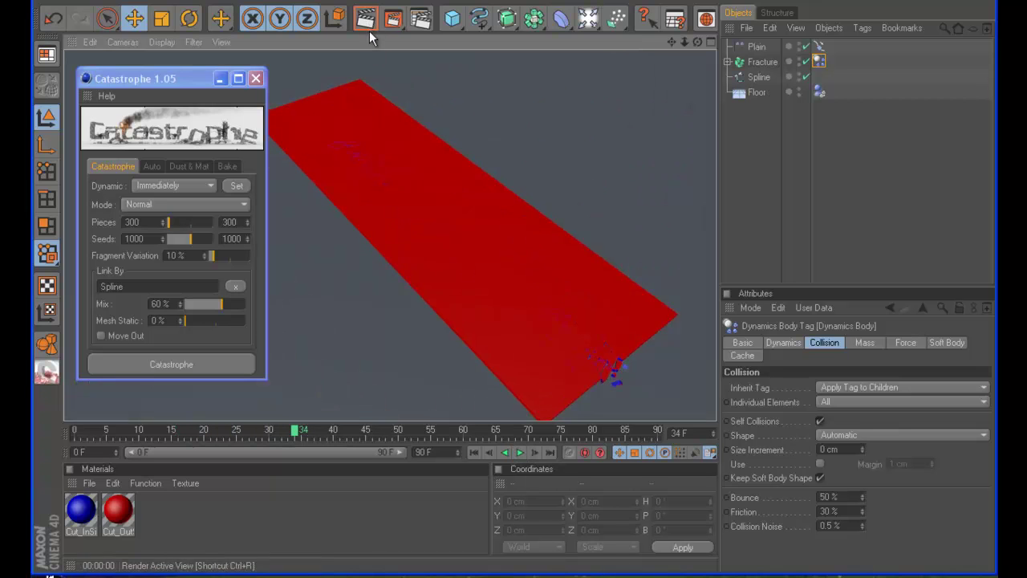
Step: Return to frame 0 and set the Fracture object's collision Bounce to 0% and Friction to 100%
{"action": "left_click", "coordinate": [473, 451]}
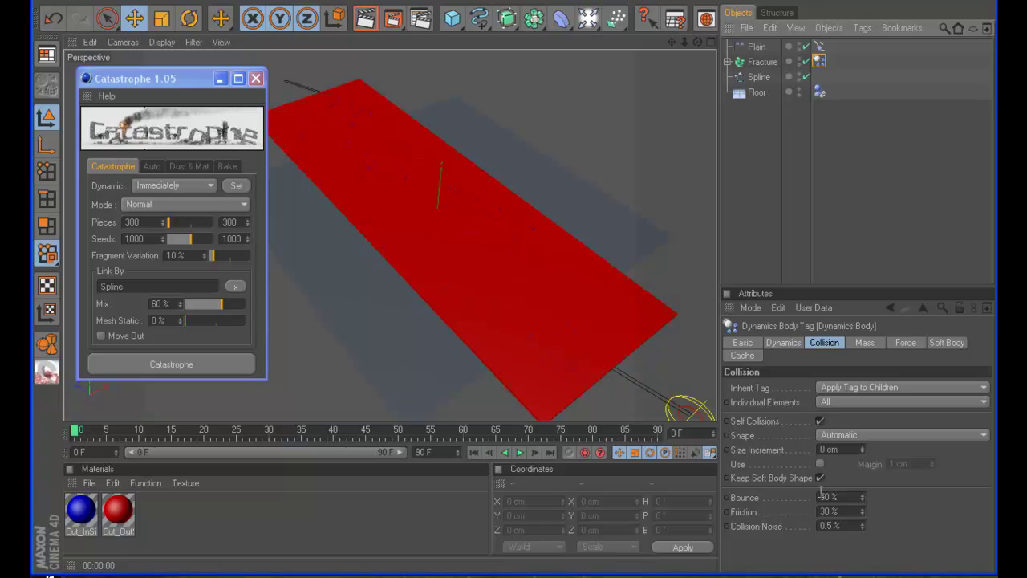
{"action": "double_click", "coordinate": [842, 497]}
{"action": "type", "text": "0"}
{"action": "type", "text": "100"}
{"action": "key", "text": "Return"}
Step: Set the Plain effector's Y position parameter to 5 cm and play the simulation
{"action": "left_click", "coordinate": [756, 47]}
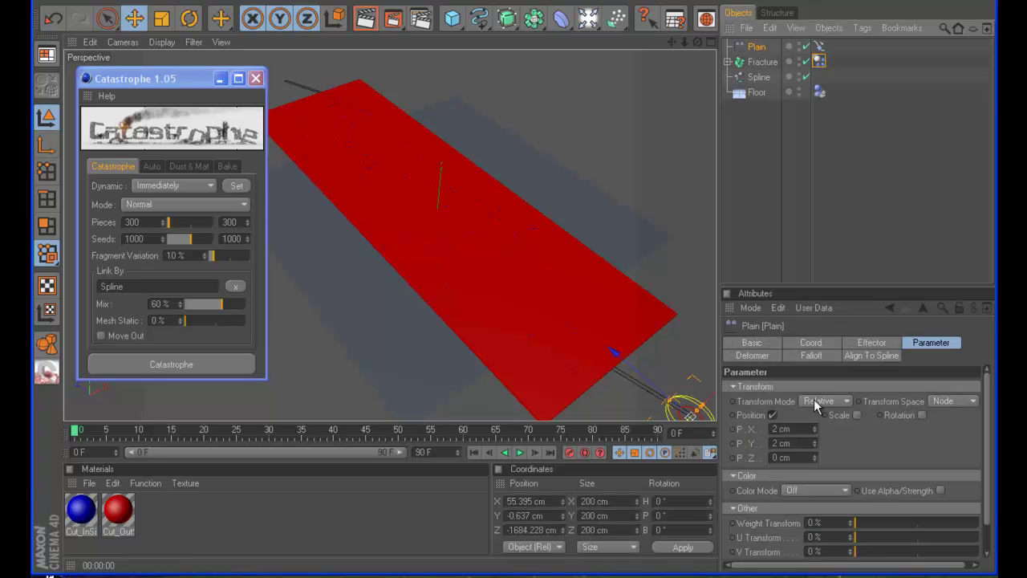
{"action": "double_click", "coordinate": [803, 452]}
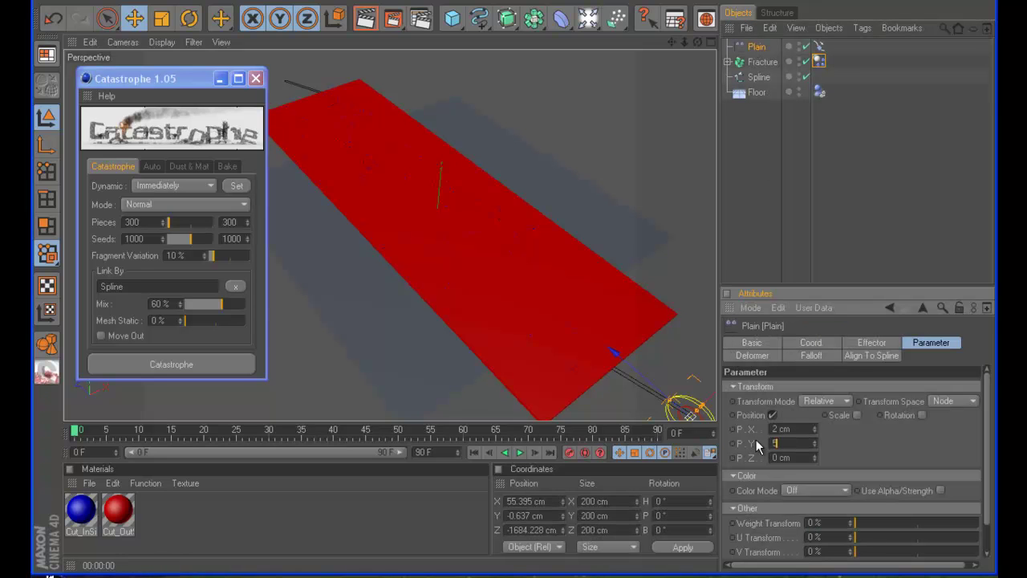
{"action": "left_click", "coordinate": [518, 452]}
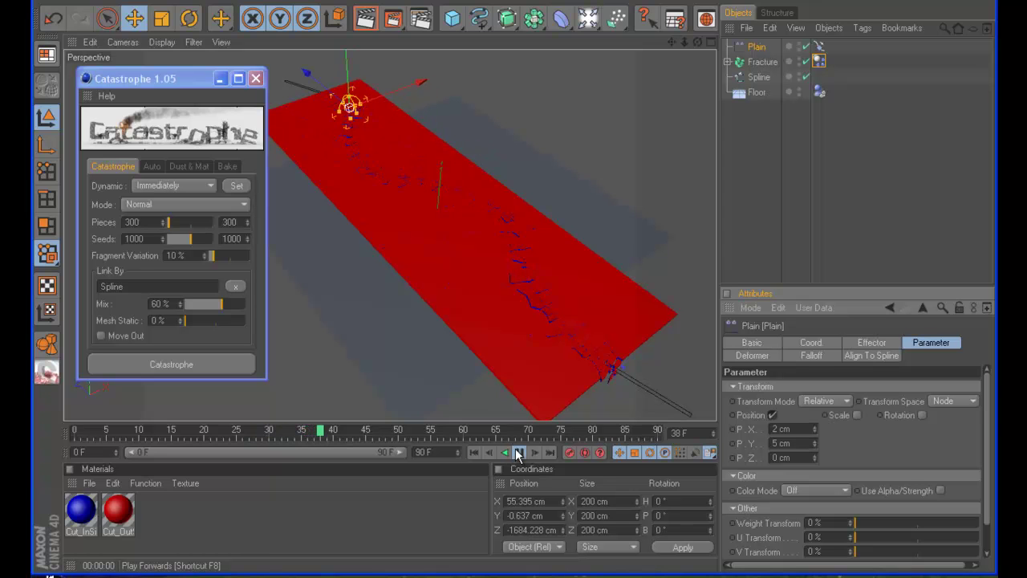
Step: Pause the simulation around frame 42 and render the perspective view to inspect the crack along the spline
{"action": "left_click", "coordinate": [517, 454]}
{"action": "left_click", "coordinate": [366, 17]}
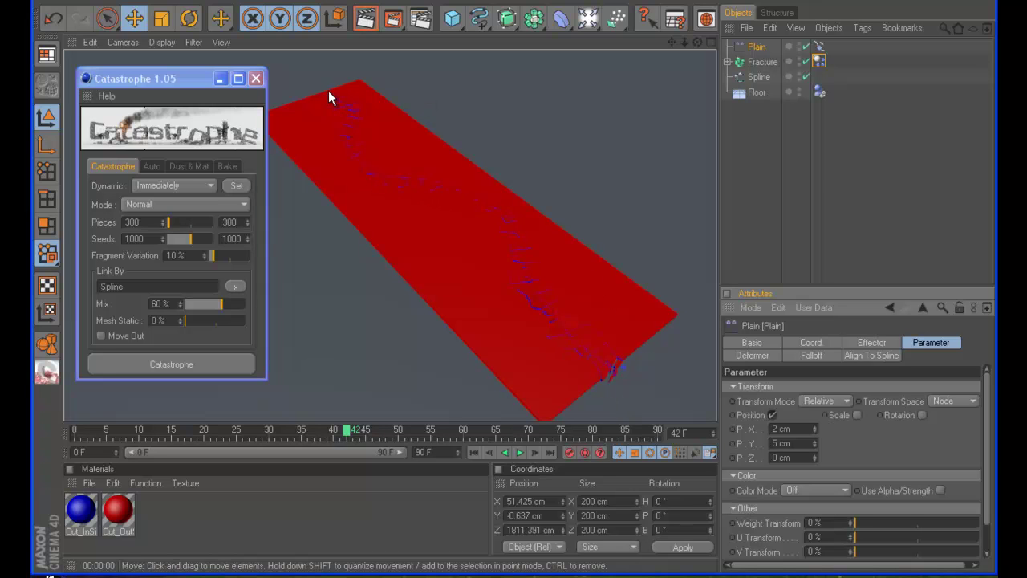
{"action": "scroll", "coordinate": [412, 270], "scroll_direction": "down", "scroll_amount": 2}
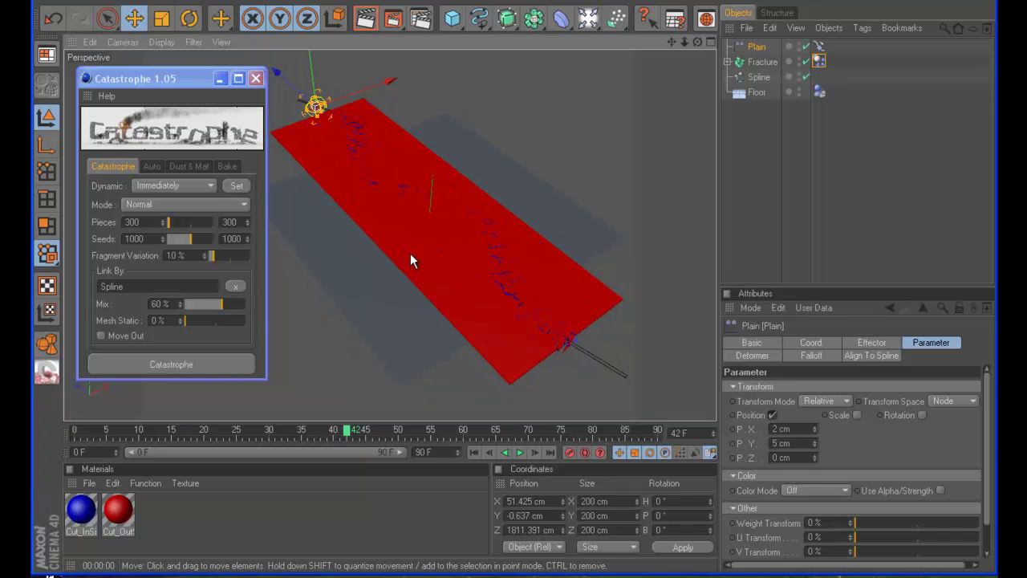